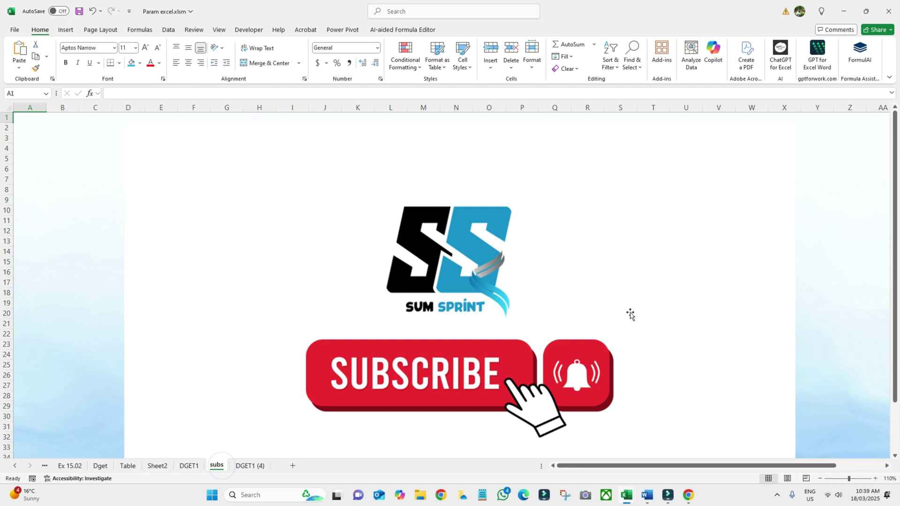
- Open the DGET1 (4) sheet and read the STOCKHISTORY syntax notes, including the date format
{"action": "left_click", "coordinate": [250, 465]}
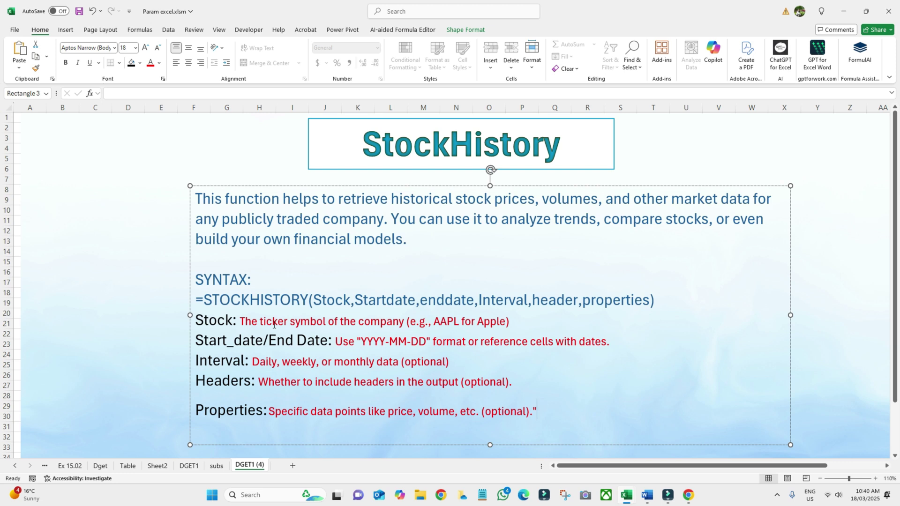
{"action": "left_click_drag", "start_coordinate": [361, 343], "coordinate": [426, 343]}
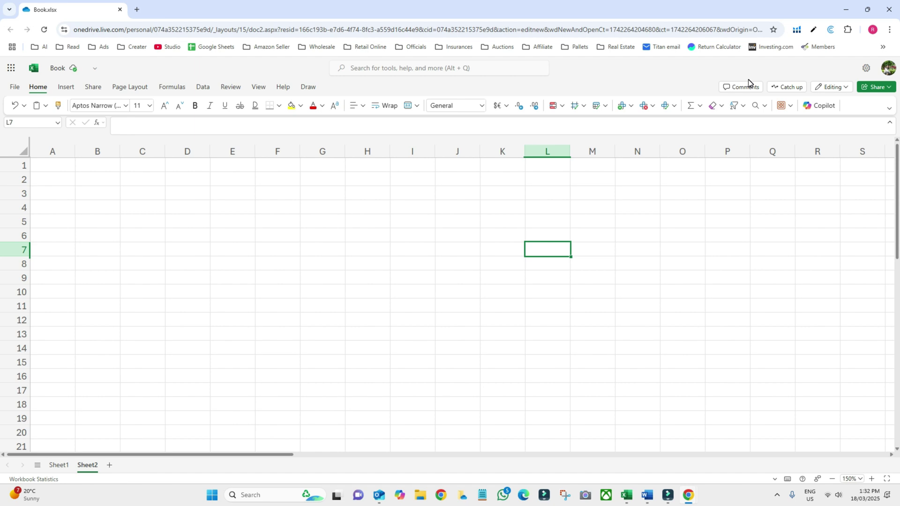
- Enter =STOCKHISTORY("TSLA","03/03/2025") in cell H4 to retrieve Tesla's closing price for that single date
{"action": "left_click", "coordinate": [370, 210]}
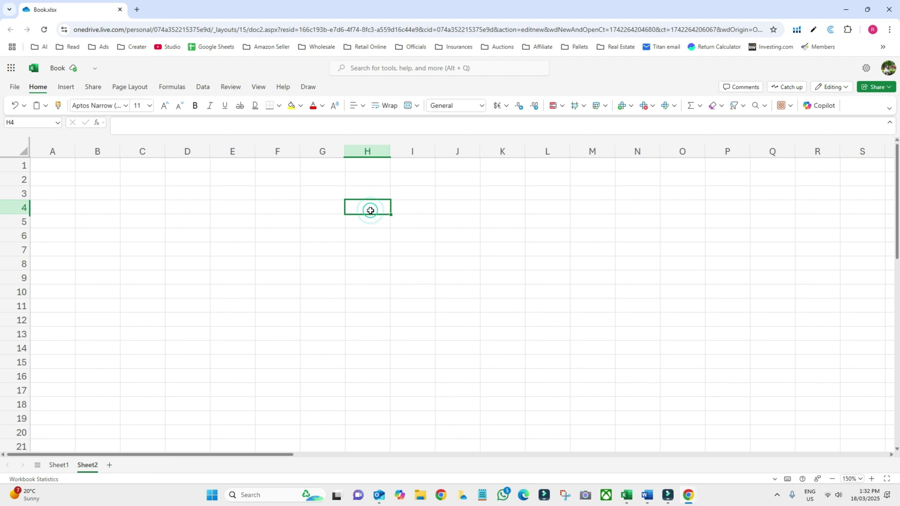
{"action": "type", "text": "=sto"}
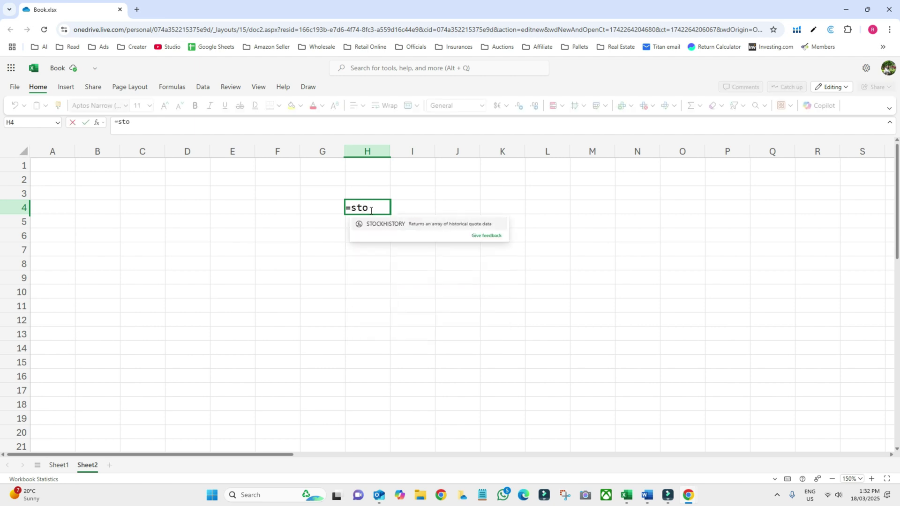
{"action": "double_click", "coordinate": [372, 224]}
{"action": "type", "text": "\""}
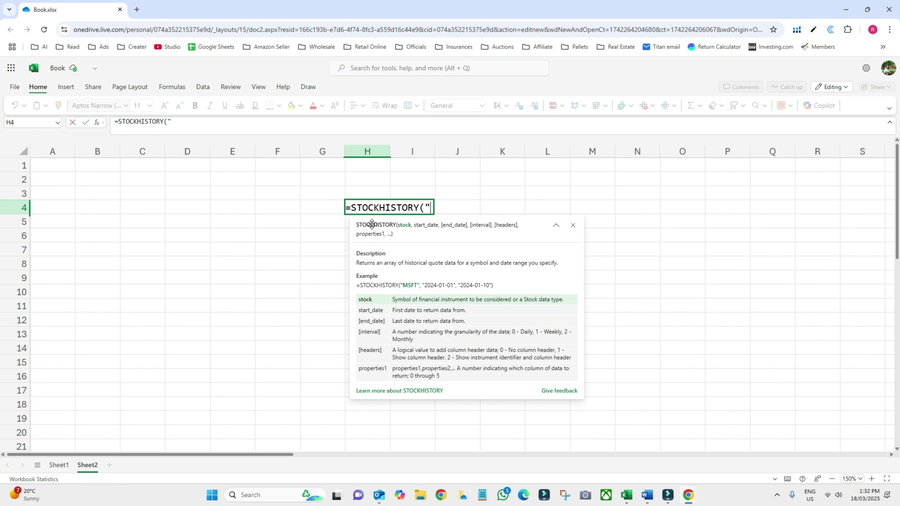
{"action": "type", "text": "TSLA\","}
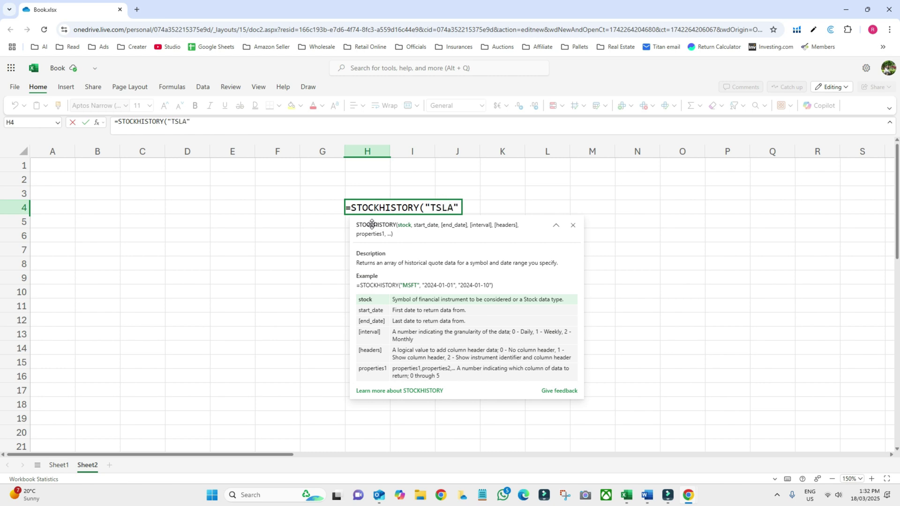
{"action": "type", "text": "\""}
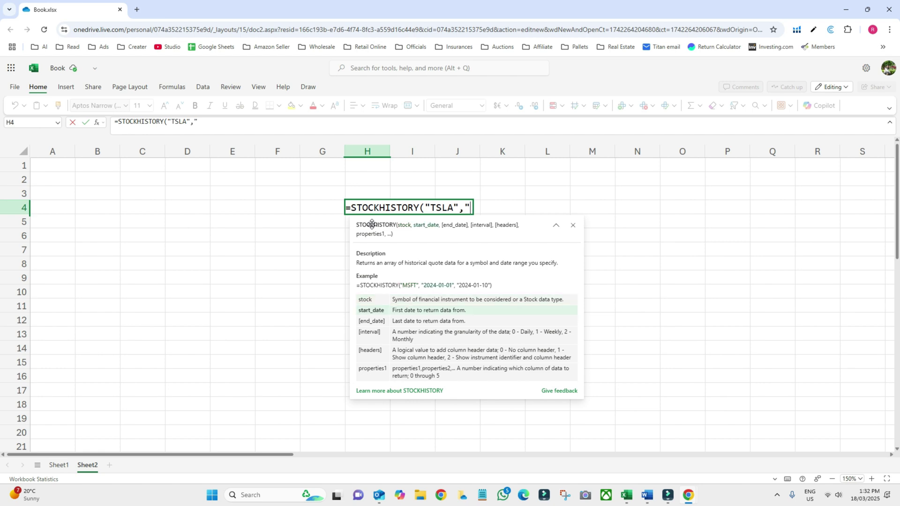
{"action": "type", "text": "03/03/20"}
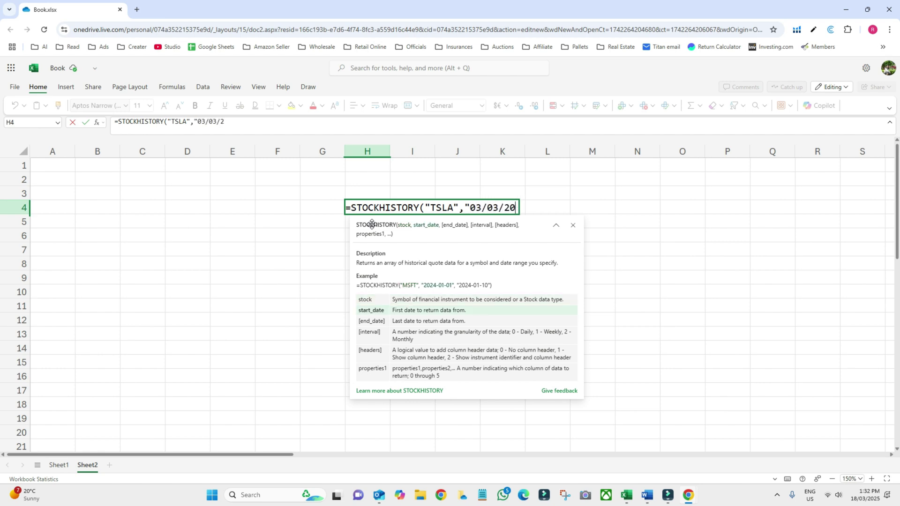
{"action": "type", "text": "25\""}
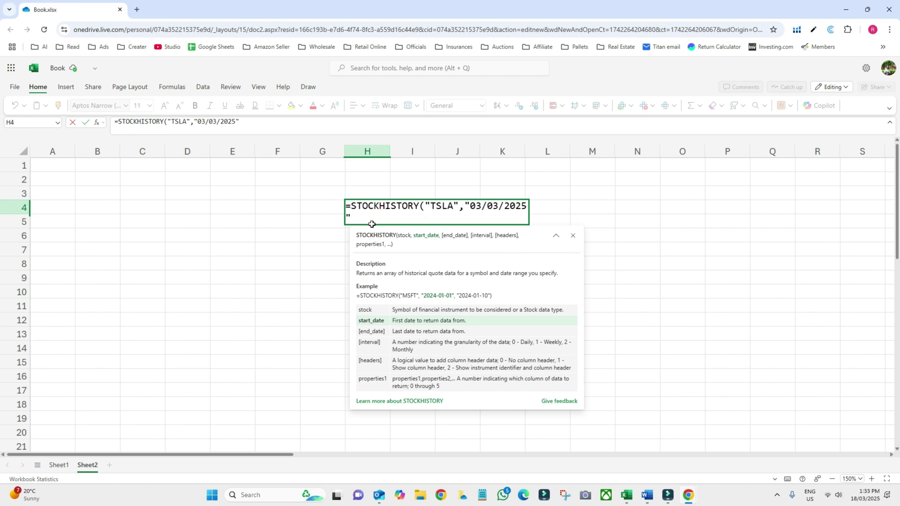
{"action": "key", "text": "Return"}
{"action": "left_click_drag", "start_coordinate": [390, 153], "coordinate": [449, 151]}
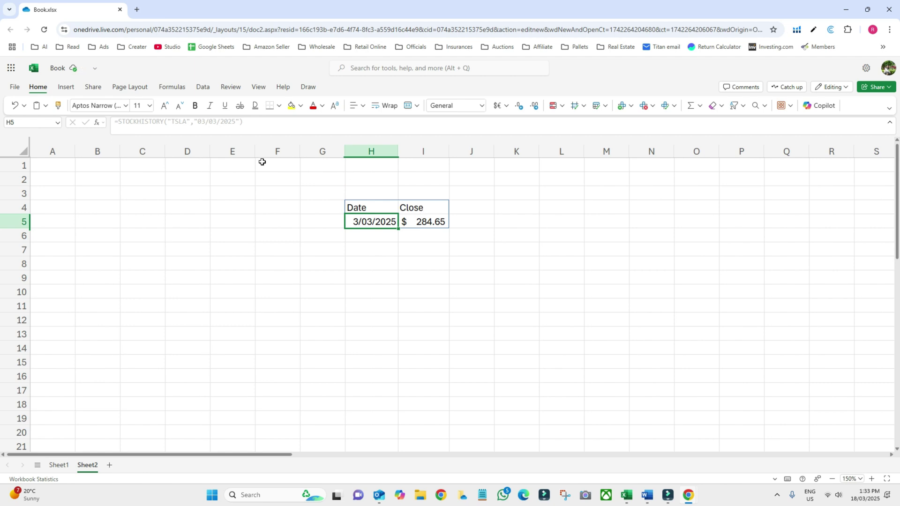
{"action": "double_click", "coordinate": [229, 130]}
- Enter =STOCKHISTORY("TSLA","03/03/2025","15/03/2025") in cell H8 to list Tesla's closing prices over that date range
{"action": "left_click", "coordinate": [360, 261]}
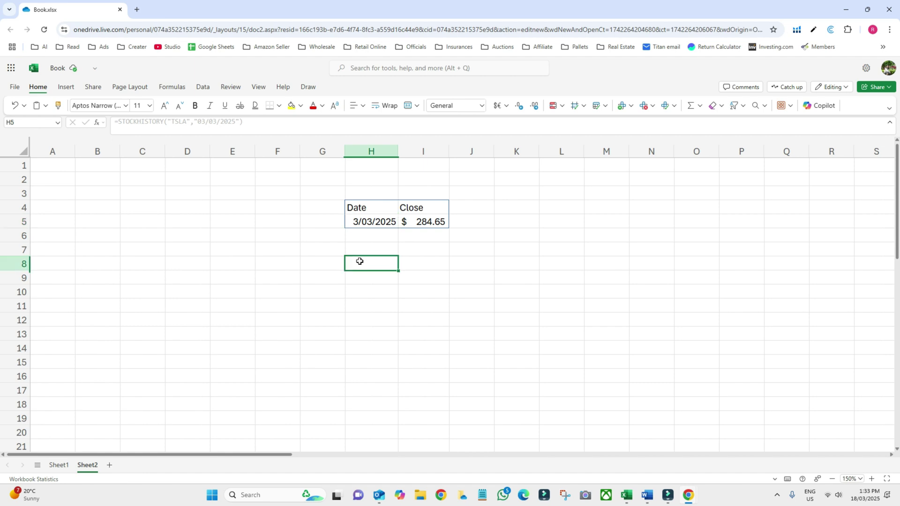
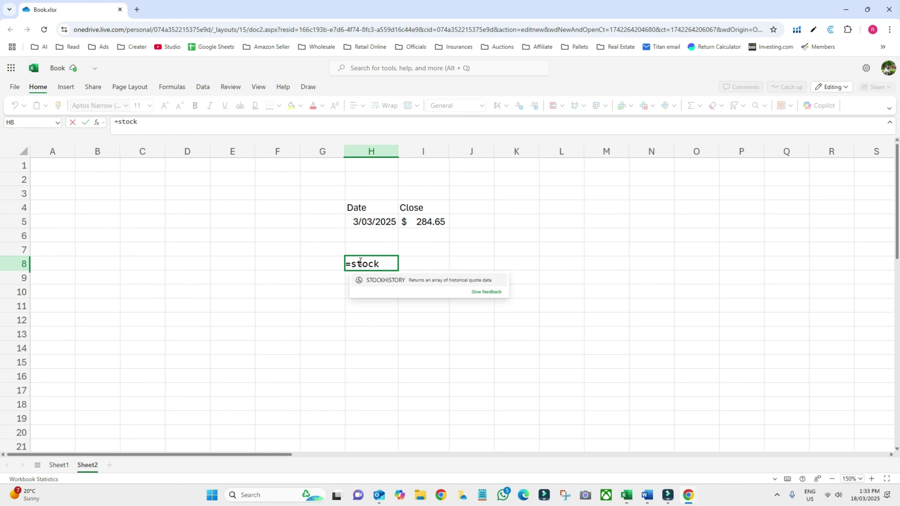
{"action": "double_click", "coordinate": [363, 280]}
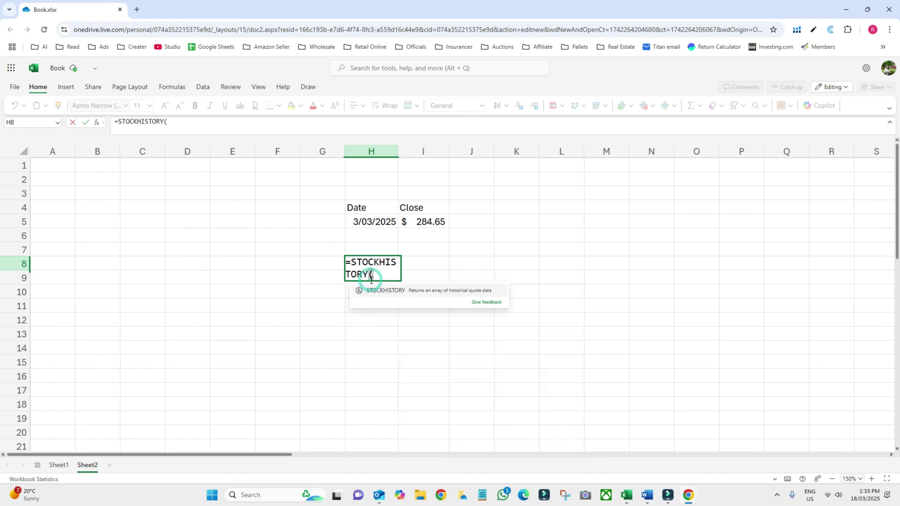
{"action": "key", "text": "BackSpace"}
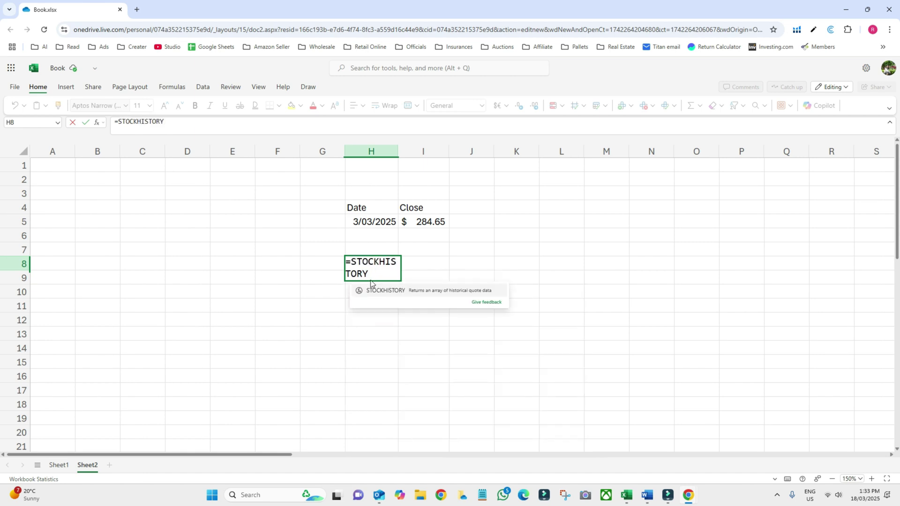
{"action": "double_click", "coordinate": [375, 290]}
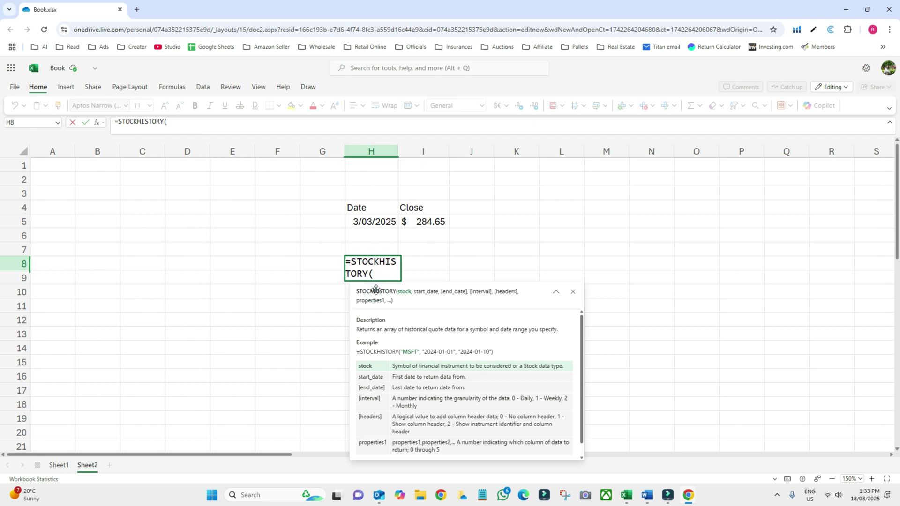
{"action": "type", "text": "\"TSLA"}
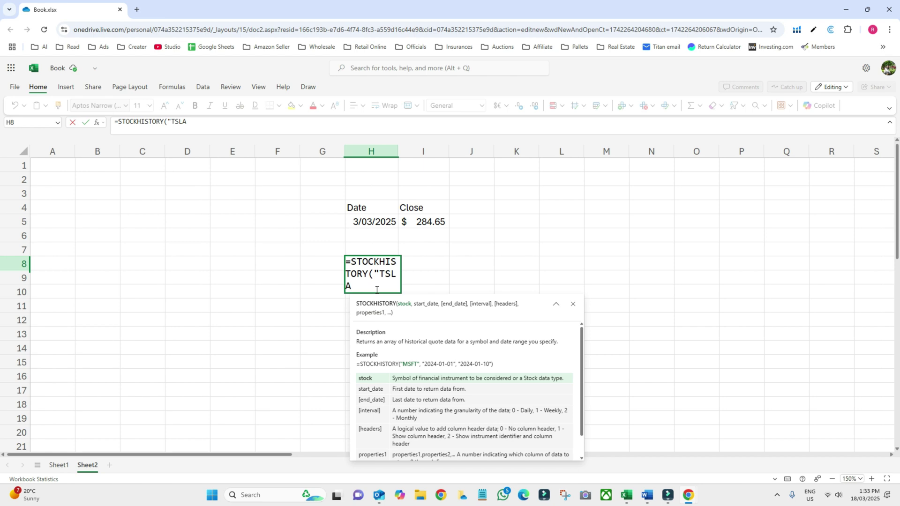
{"action": "type", "text": "\",\""}
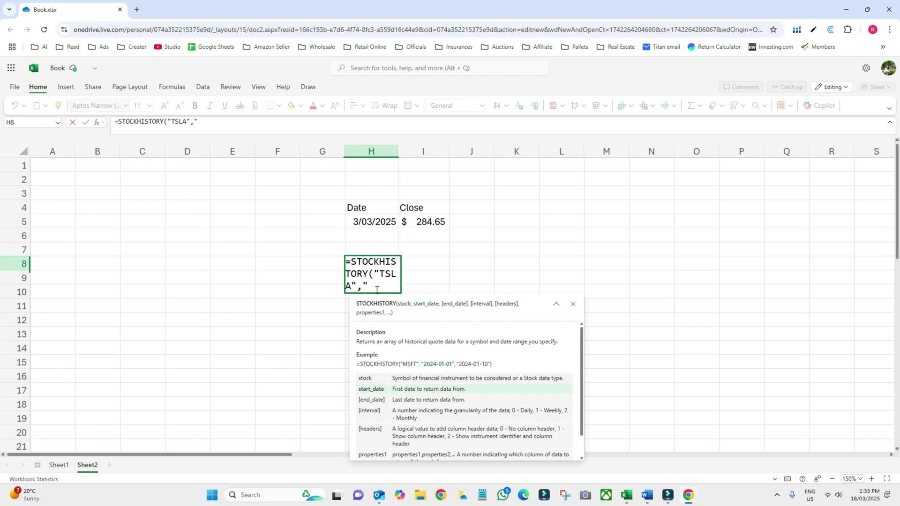
{"action": "type", "text": "03/03/"}
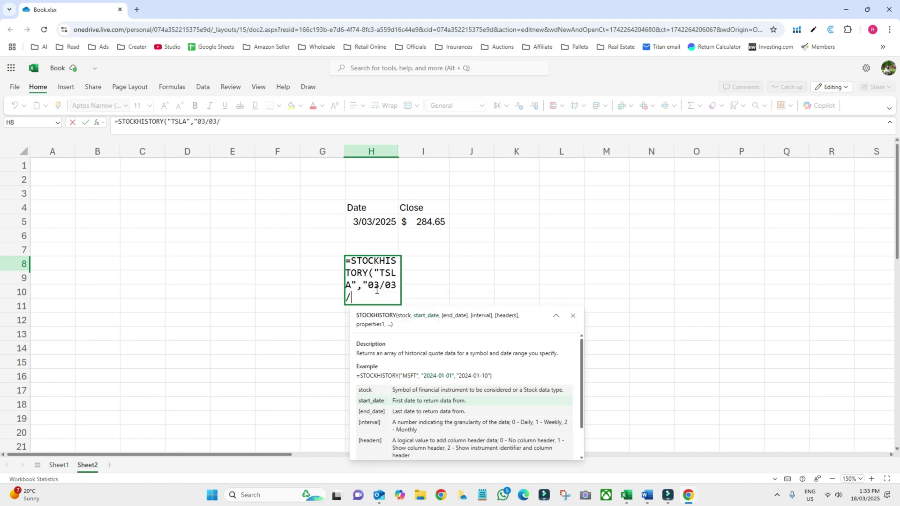
{"action": "type", "text": "2025\",\""}
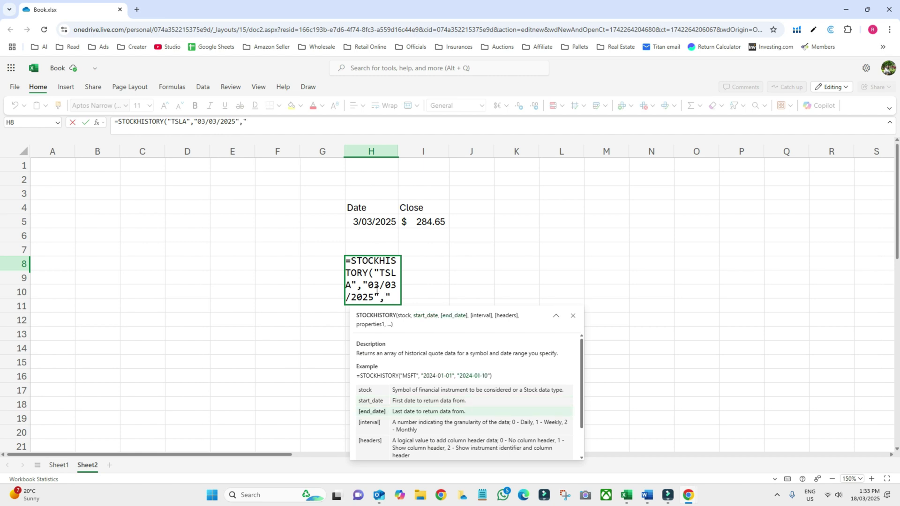
{"action": "type", "text": "15"}
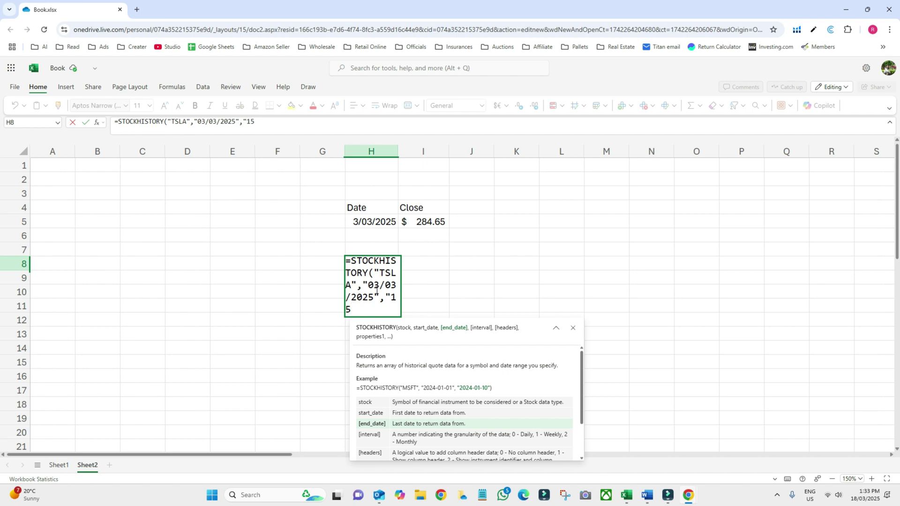
{"action": "type", "text": "/03/2025\")"}
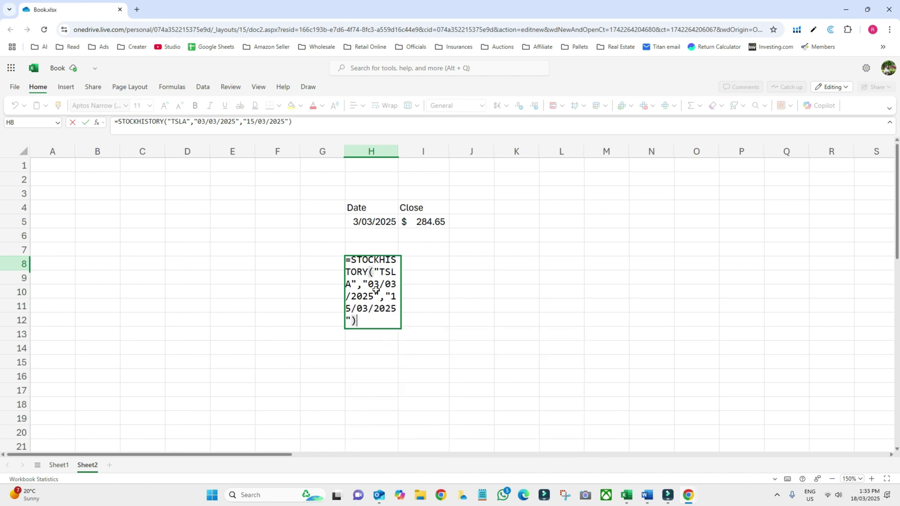
{"action": "key", "text": "Return"}
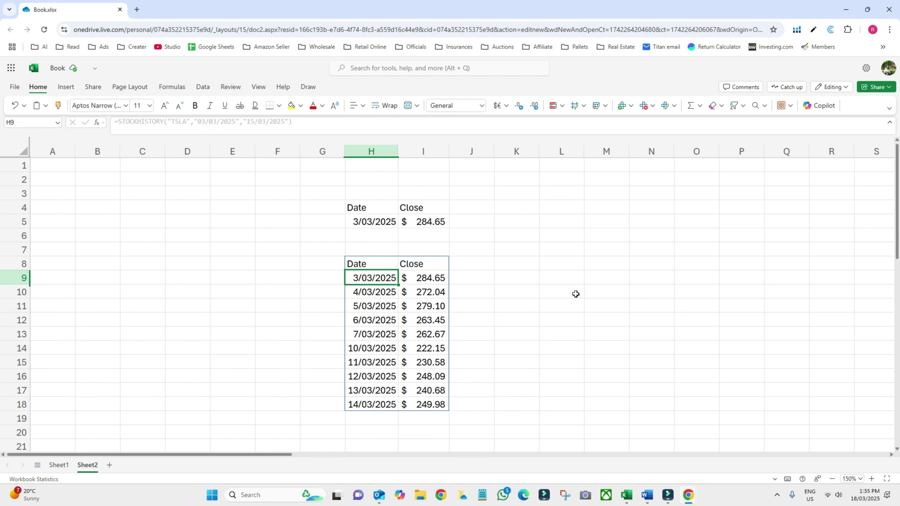
- Enter the ticker TSLA in cell M2 and the start date 01/01/2024 in cell M3
{"action": "left_click", "coordinate": [607, 176]}
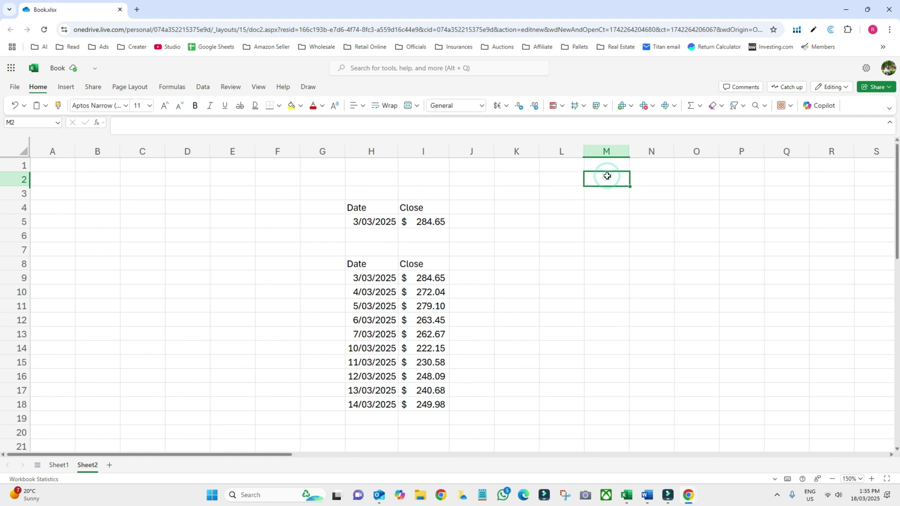
{"action": "type", "text": "TSLA"}
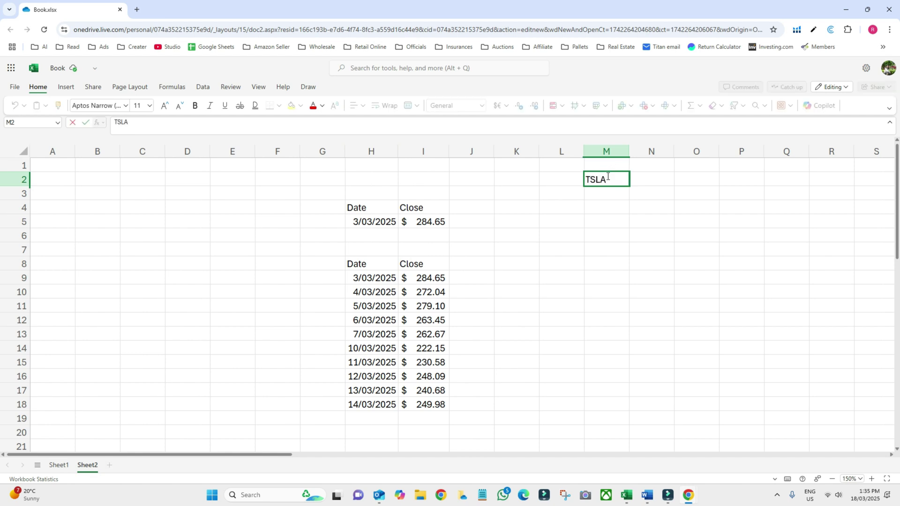
{"action": "key", "text": "Return"}
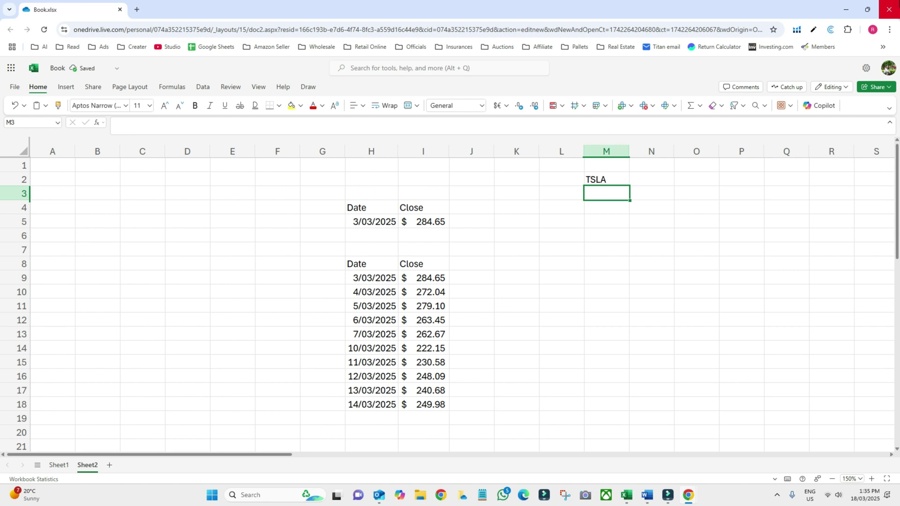
{"action": "type", "text": "20"}
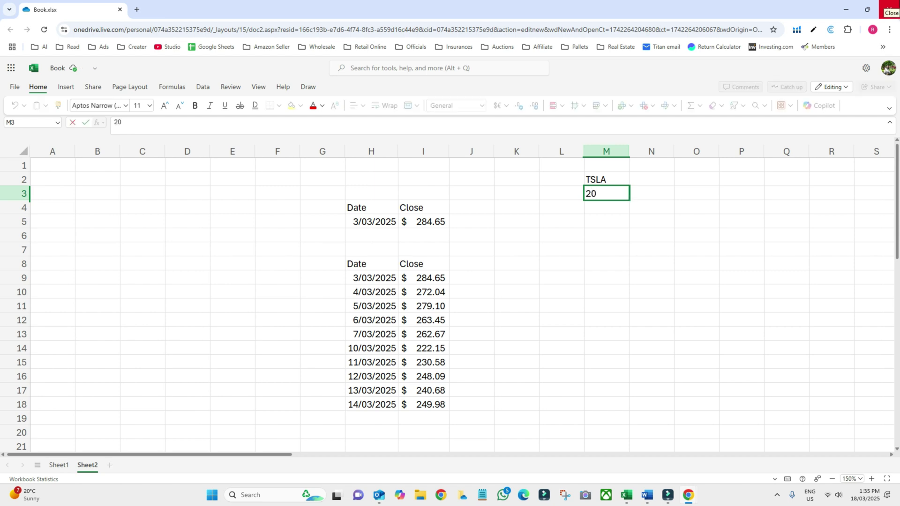
{"action": "key", "text": "BackSpace"}
{"action": "key", "text": "BackSpace"}
{"action": "type", "text": "01/01/2024"}
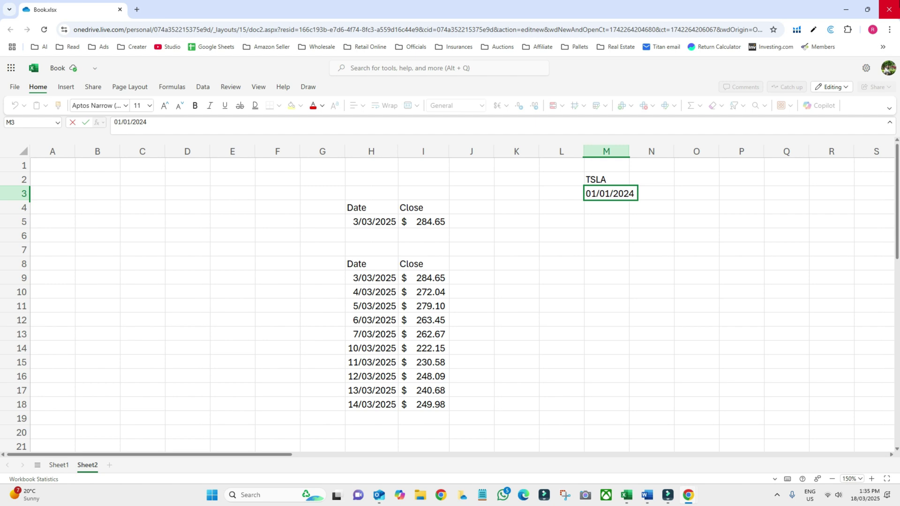
- Enter the end date as 31/012/2024 in cell M4 and widen column M
{"action": "left_click", "coordinate": [603, 210]}
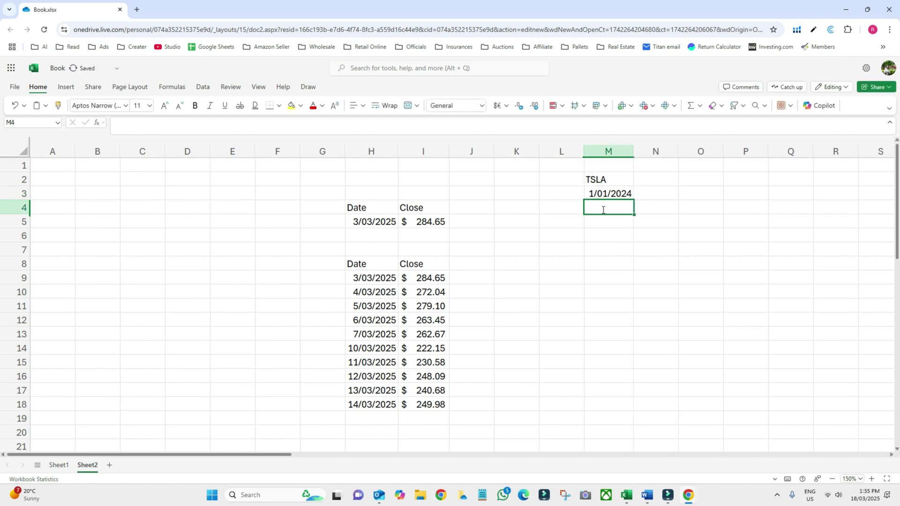
{"action": "type", "text": "31/012/2"}
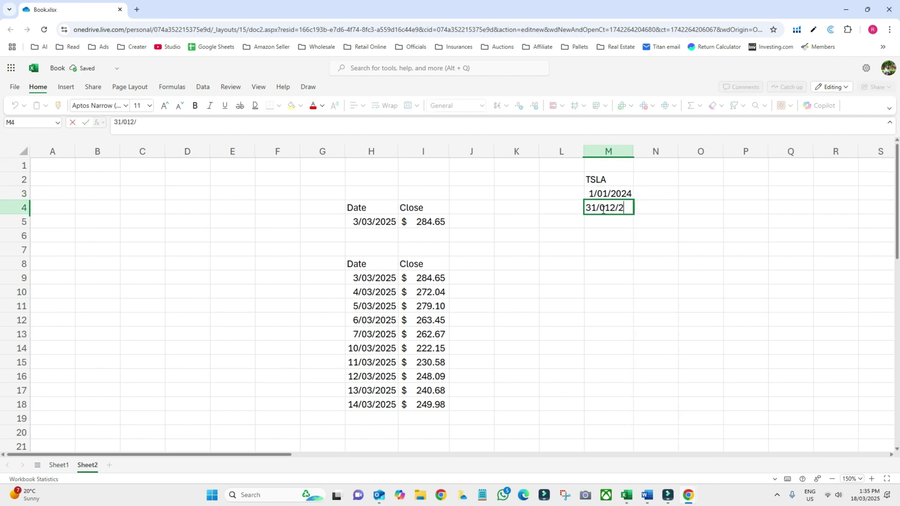
{"action": "type", "text": "024"}
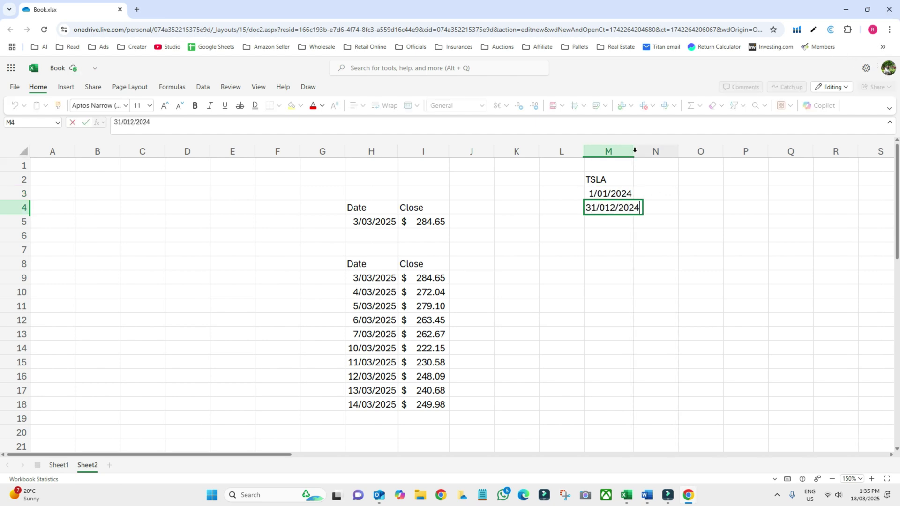
{"action": "left_click", "coordinate": [701, 250]}
{"action": "left_click_drag", "start_coordinate": [634, 151], "coordinate": [654, 153]}
- Enter =STOCKHISTORY(M2,M3,M4,2) in cell M7 to list monthly closing prices from the referenced ticker and dates
{"action": "left_click", "coordinate": [603, 249]}
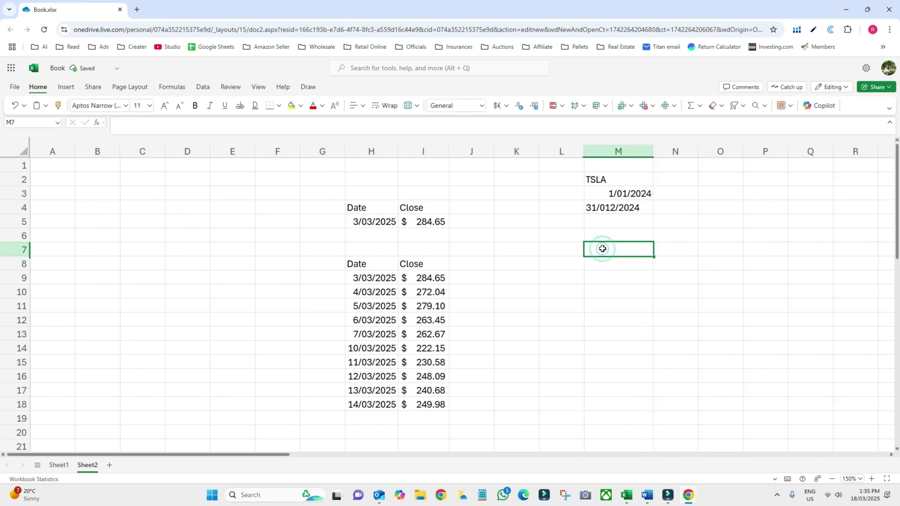
{"action": "type", "text": "=stock"}
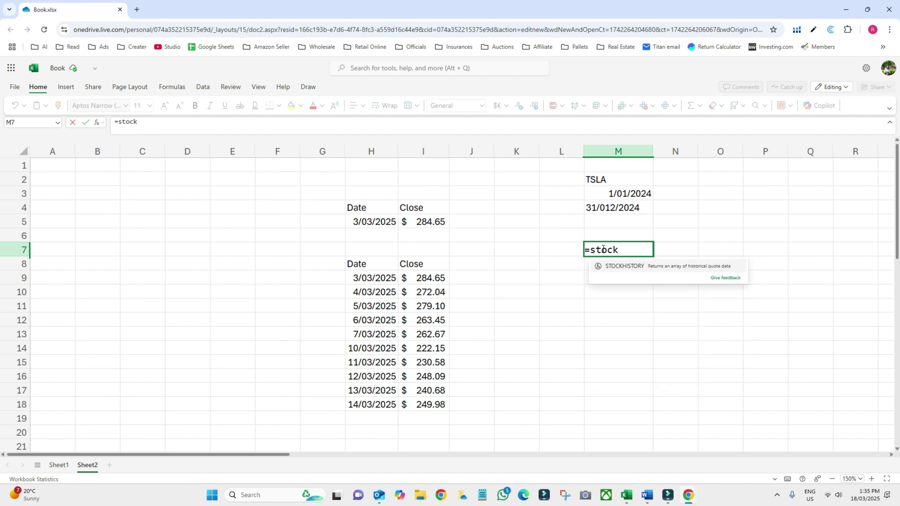
{"action": "left_click", "coordinate": [619, 266]}
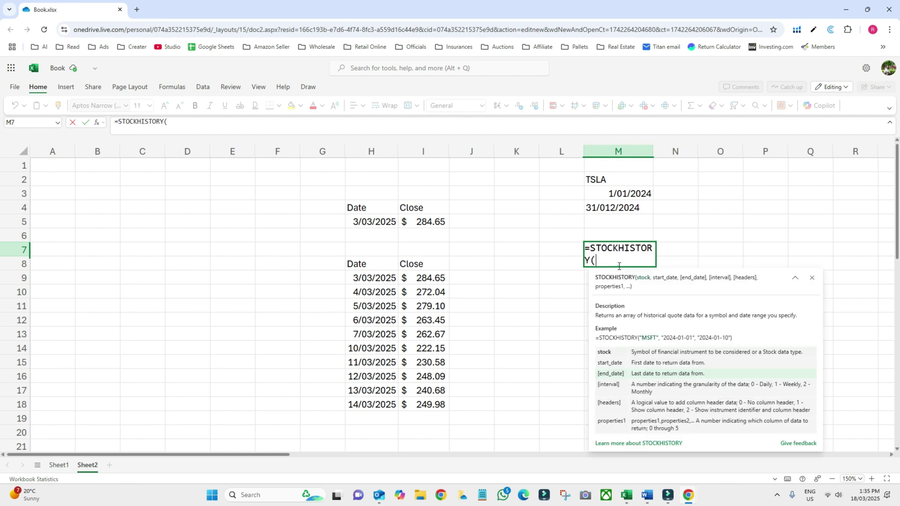
{"action": "left_click", "coordinate": [608, 183]}
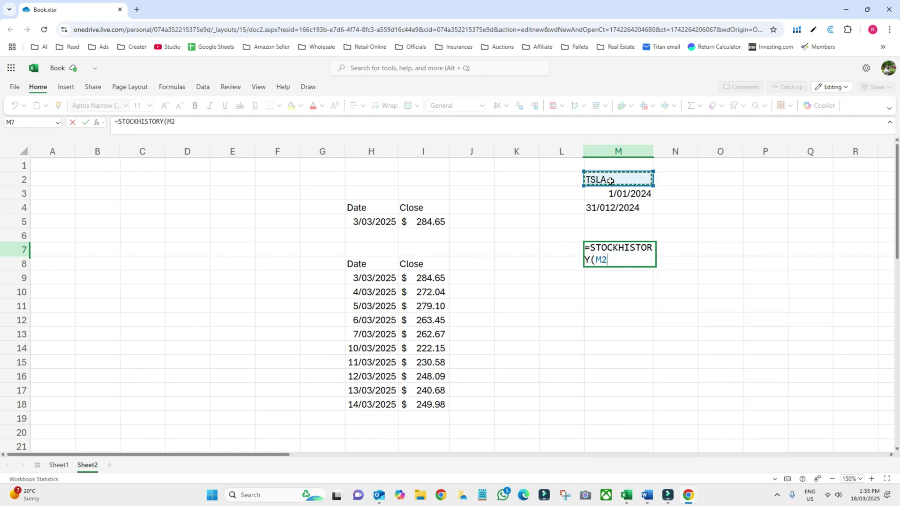
{"action": "type", "text": ","}
{"action": "left_click", "coordinate": [614, 193]}
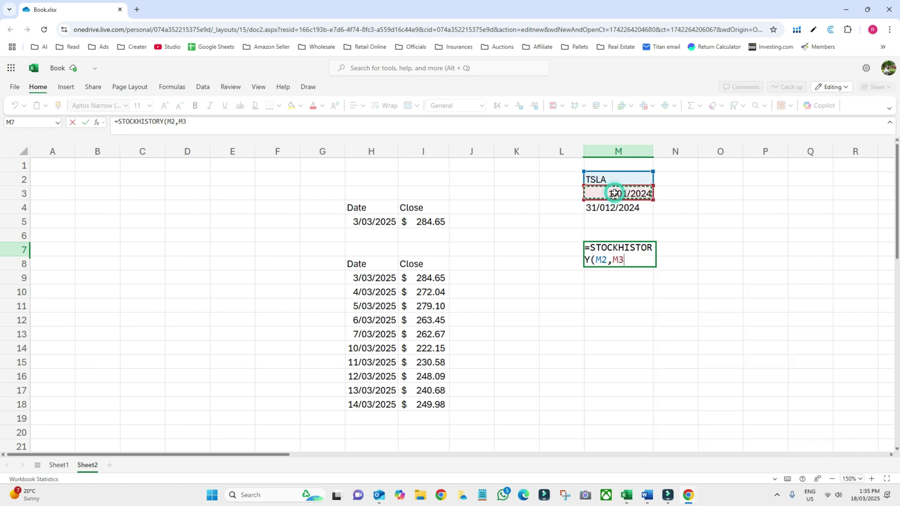
{"action": "type", "text": ","}
{"action": "left_click", "coordinate": [610, 207]}
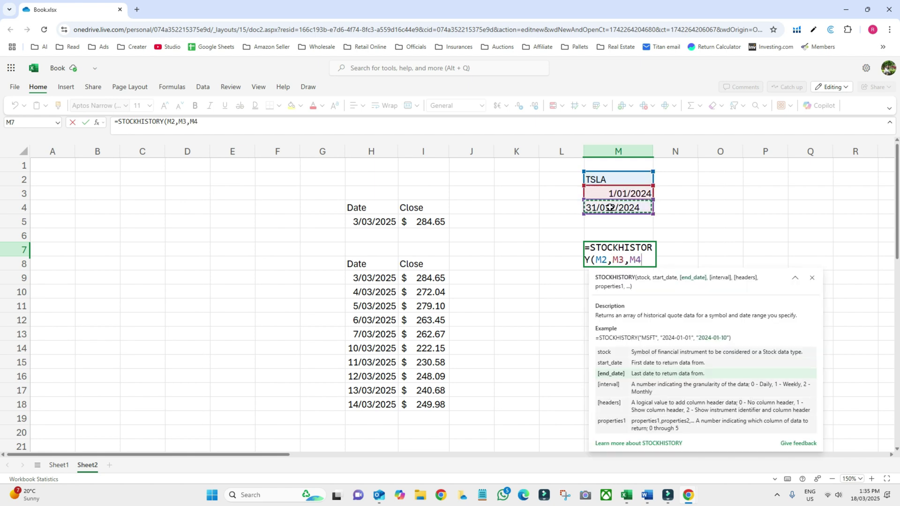
{"action": "type", "text": ","}
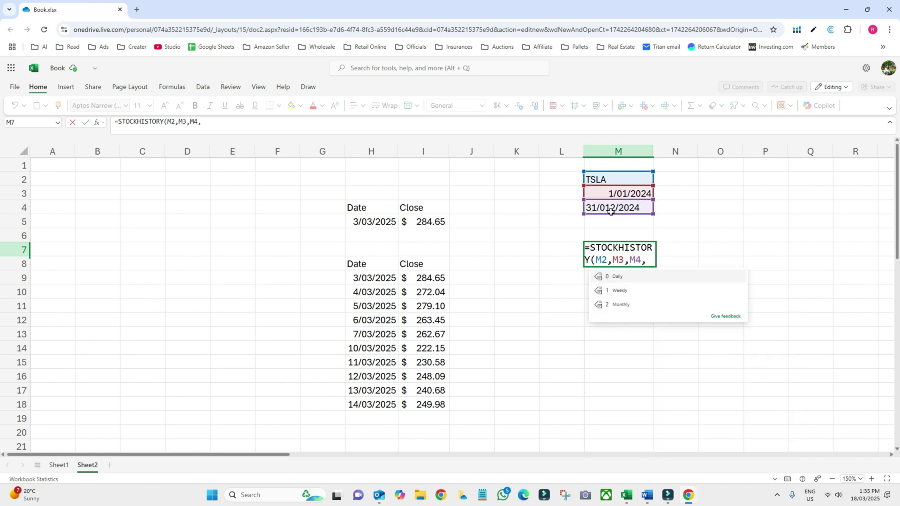
{"action": "left_click", "coordinate": [615, 306]}
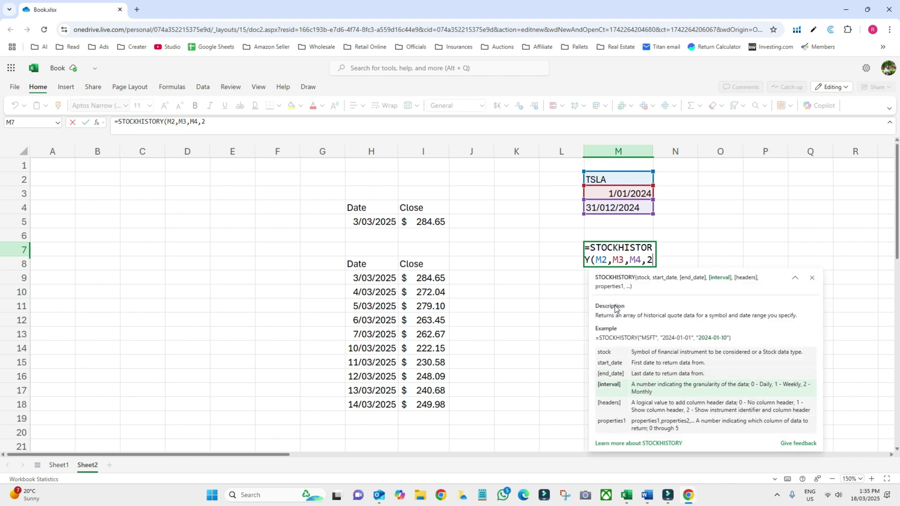
{"action": "type", "text": ")"}
{"action": "key", "text": "Return"}
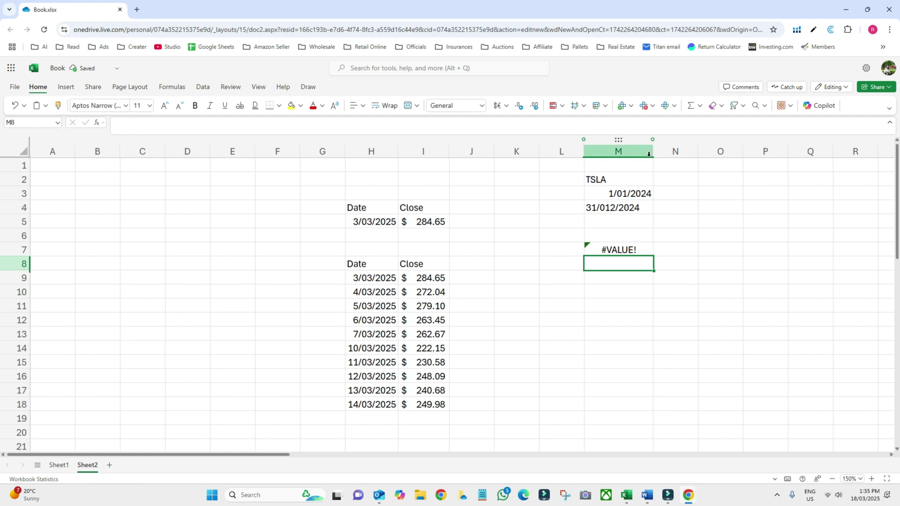
- Widen column M slightly and correct the end date in cell M4 to 31/12/2024
{"action": "left_click_drag", "start_coordinate": [654, 151], "coordinate": [665, 151]}
{"action": "left_click", "coordinate": [634, 250]}
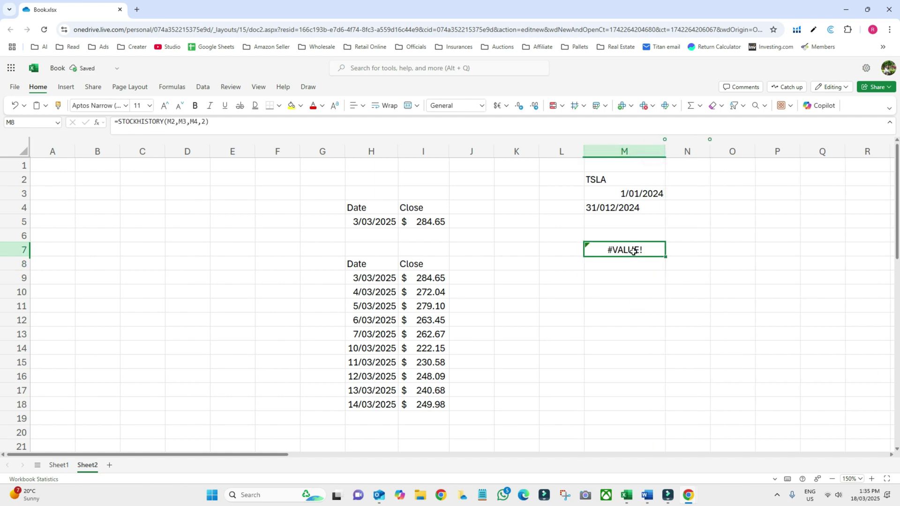
{"action": "left_click", "coordinate": [605, 208]}
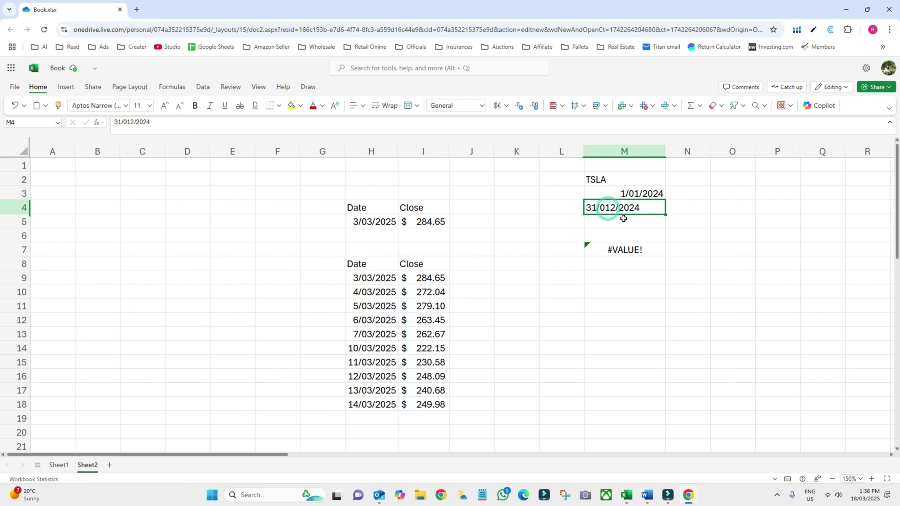
{"action": "left_click", "coordinate": [125, 121]}
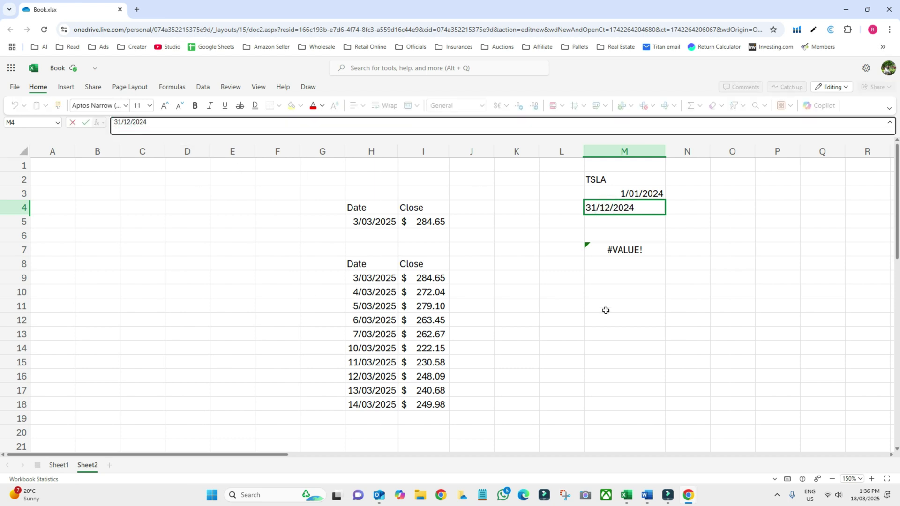
{"action": "key", "text": "Return"}
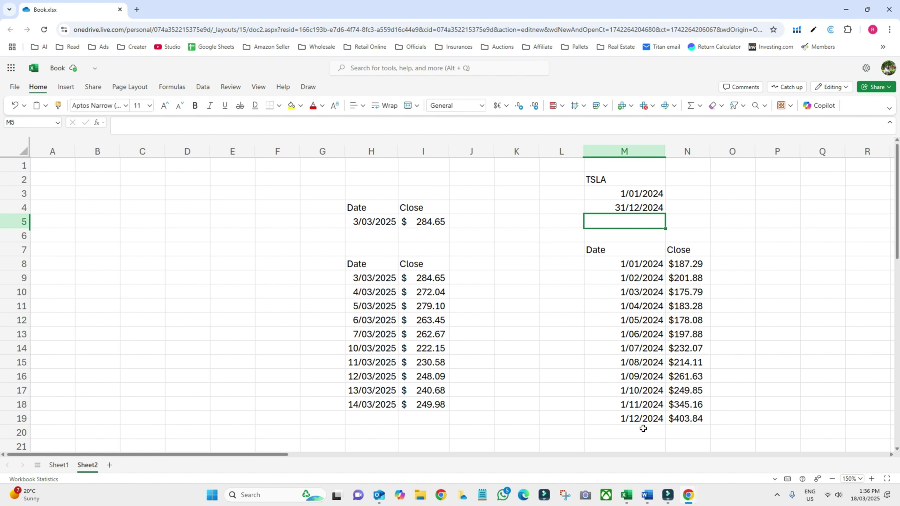
- Replace the ticker in cell M2 with AAPL
{"action": "left_click", "coordinate": [706, 420]}
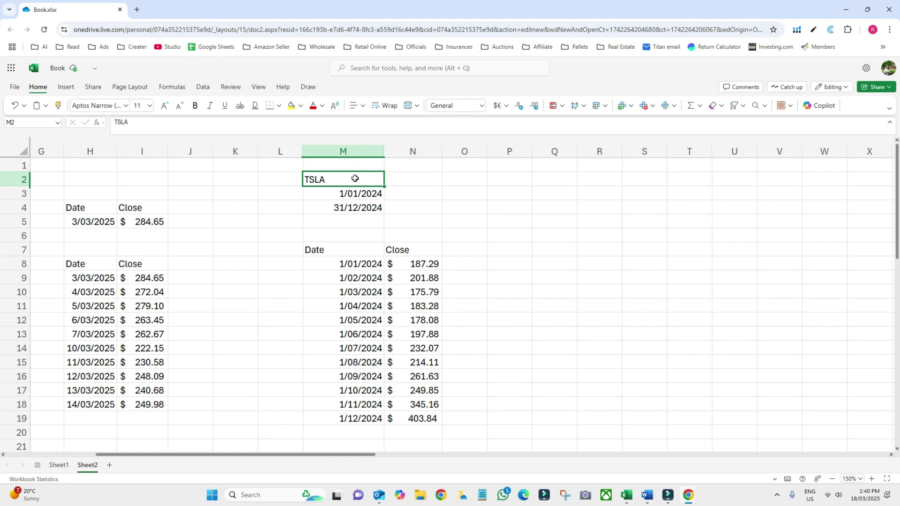
{"action": "type", "text": "AAPL"}
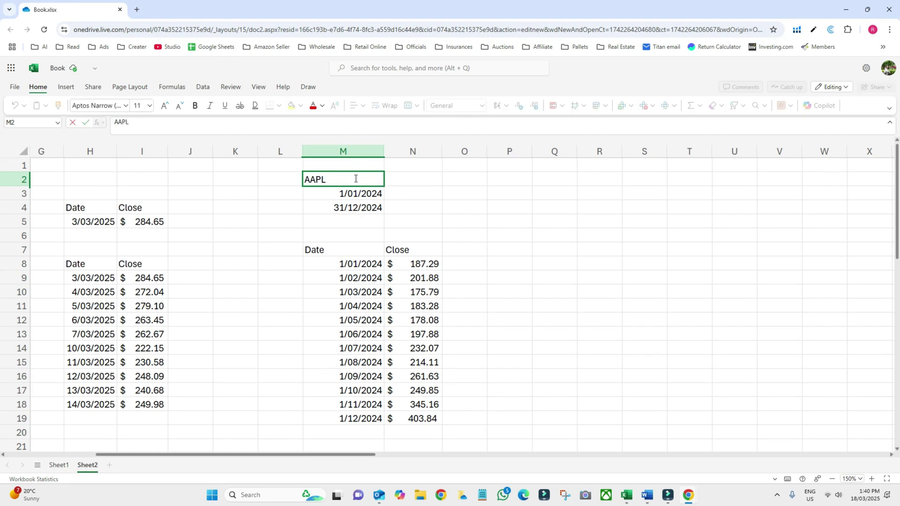
{"action": "key", "text": "Return"}
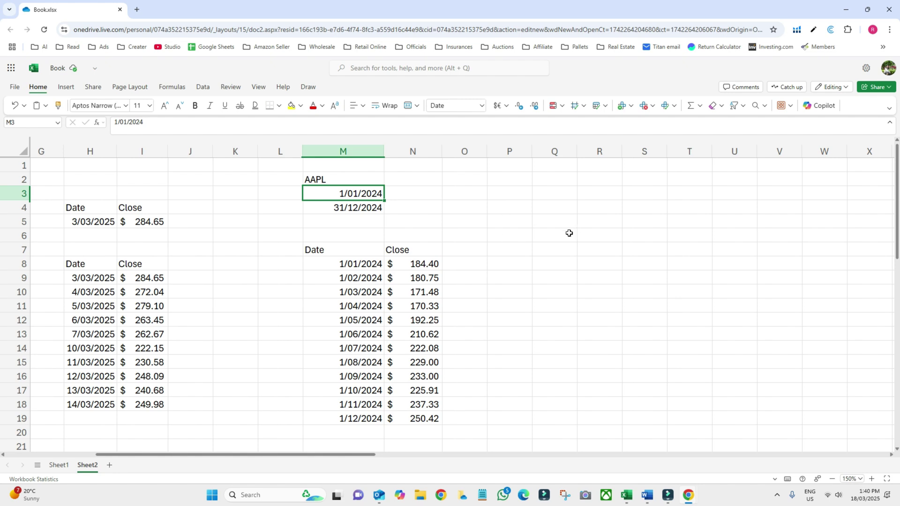
- Start a STOCKHISTORY formula in cell Q6 with ticker M2, start date M3, end date M4 and monthly interval 2
{"action": "left_click", "coordinate": [555, 234]}
{"action": "type", "text": "=s"}
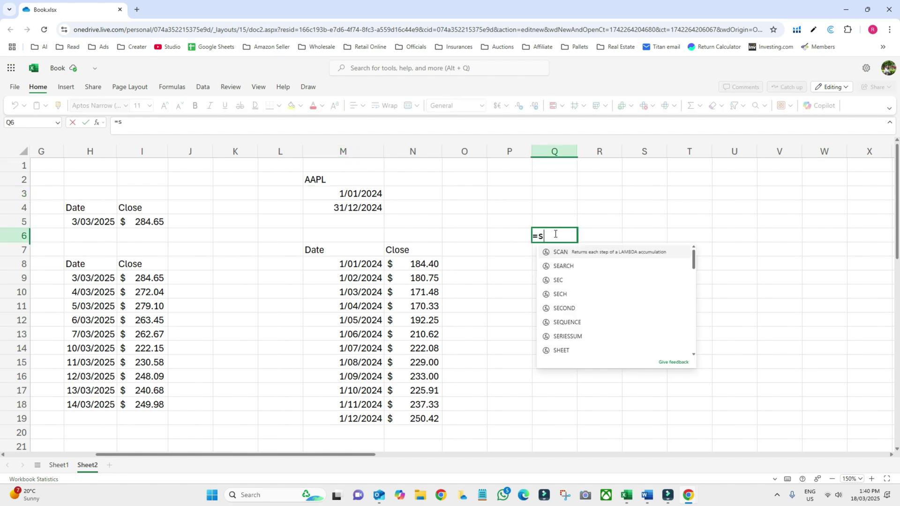
{"action": "type", "text": "toc"}
{"action": "key", "text": "Tab"}
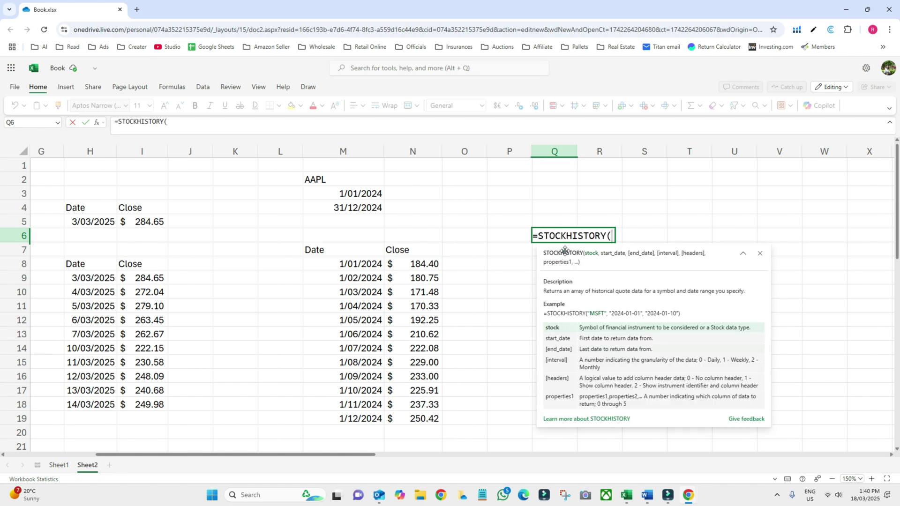
{"action": "left_click", "coordinate": [360, 179]}
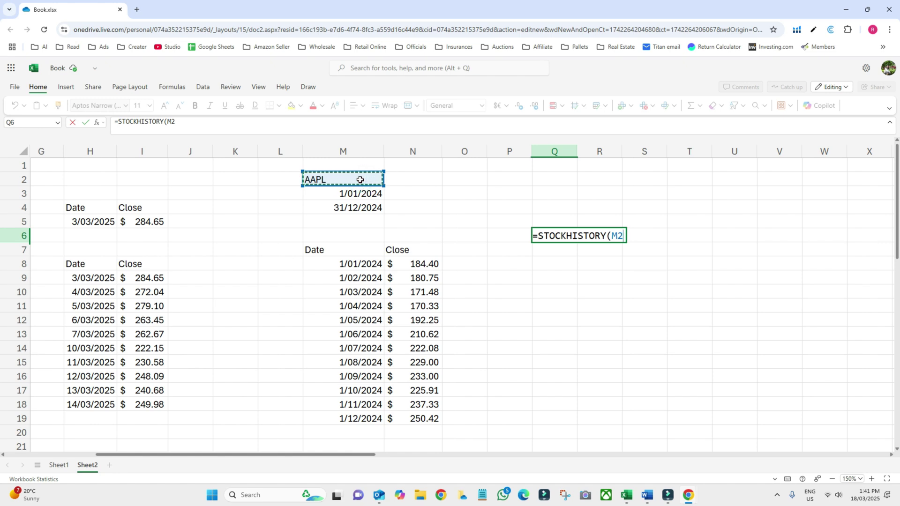
{"action": "type", "text": ","}
{"action": "left_click", "coordinate": [373, 194]}
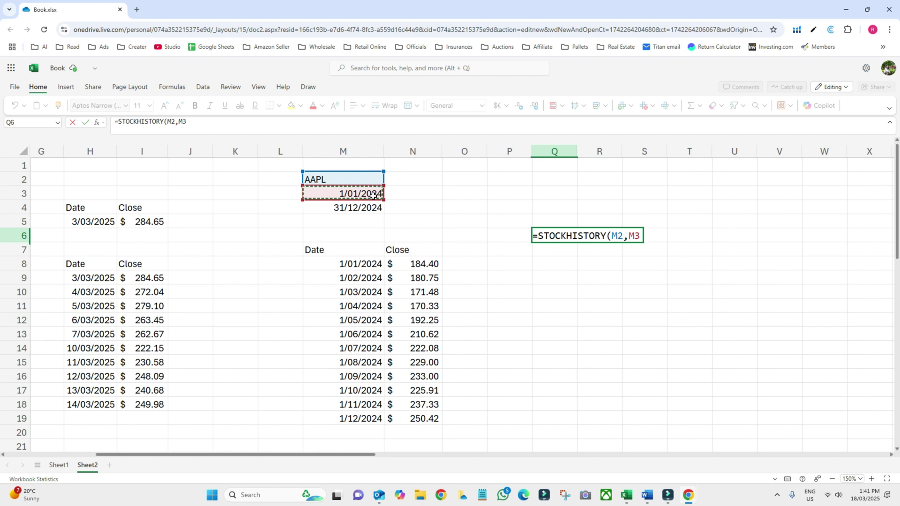
{"action": "type", "text": ","}
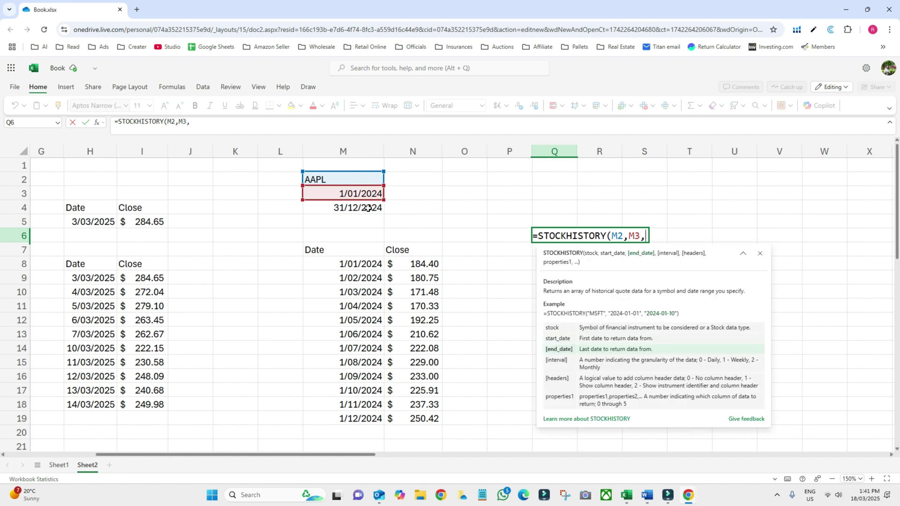
{"action": "left_click", "coordinate": [368, 208]}
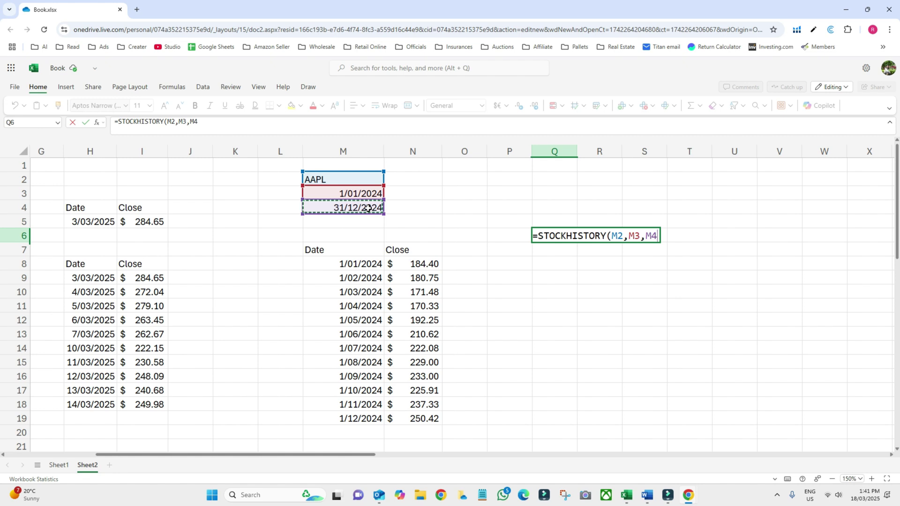
{"action": "type", "text": ","}
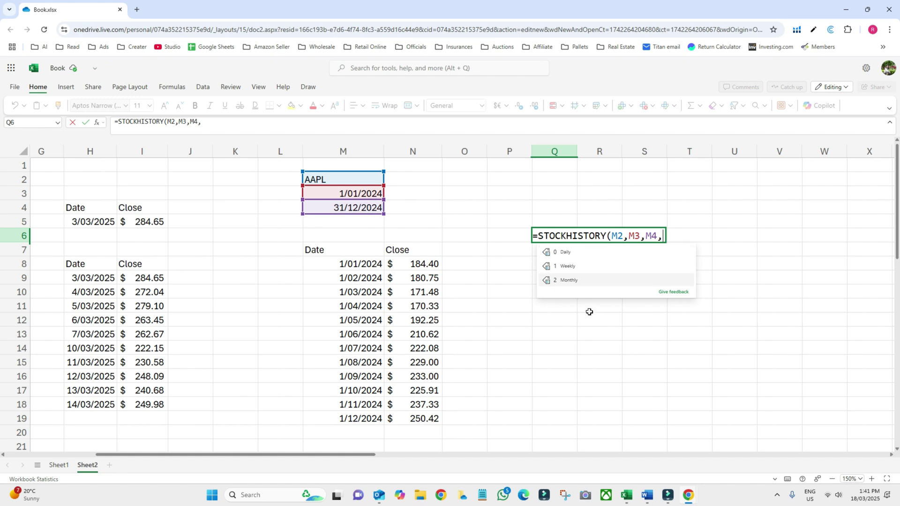
{"action": "left_click", "coordinate": [568, 281]}
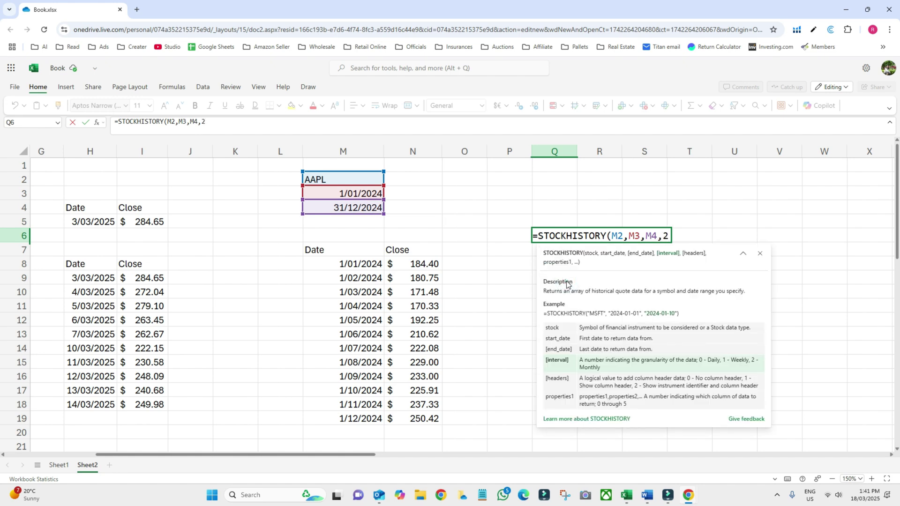
- Complete the Q6 formula with no header (0) and the properties Close (1), Open (2), High (3) and Volume (5)
{"action": "type", "text": ","}
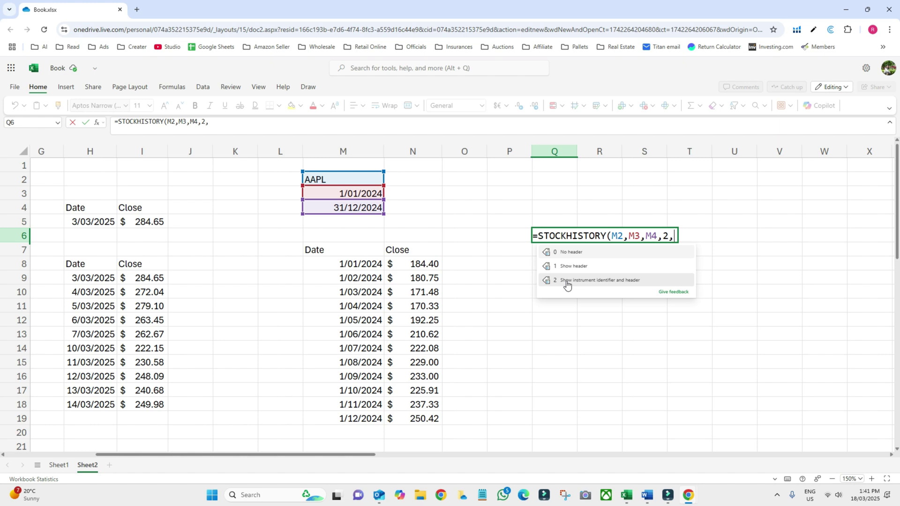
{"action": "type", "text": "0"}
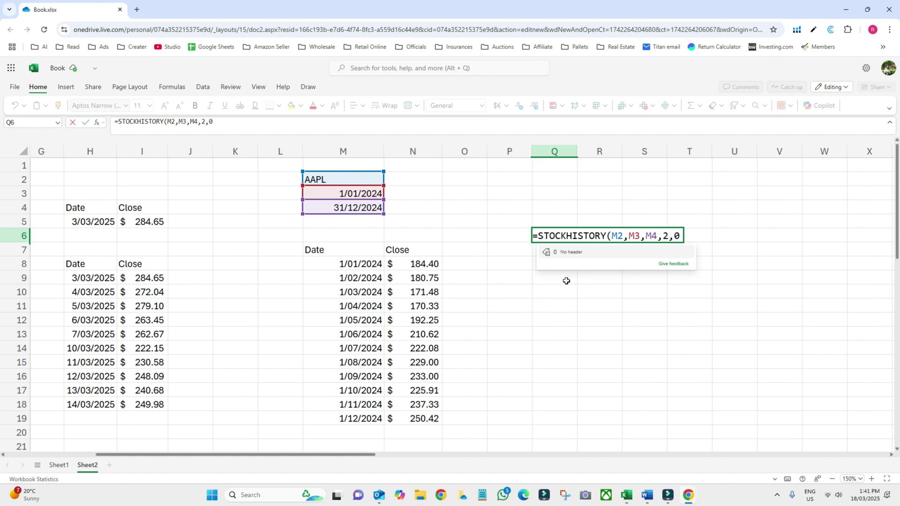
{"action": "type", "text": ","}
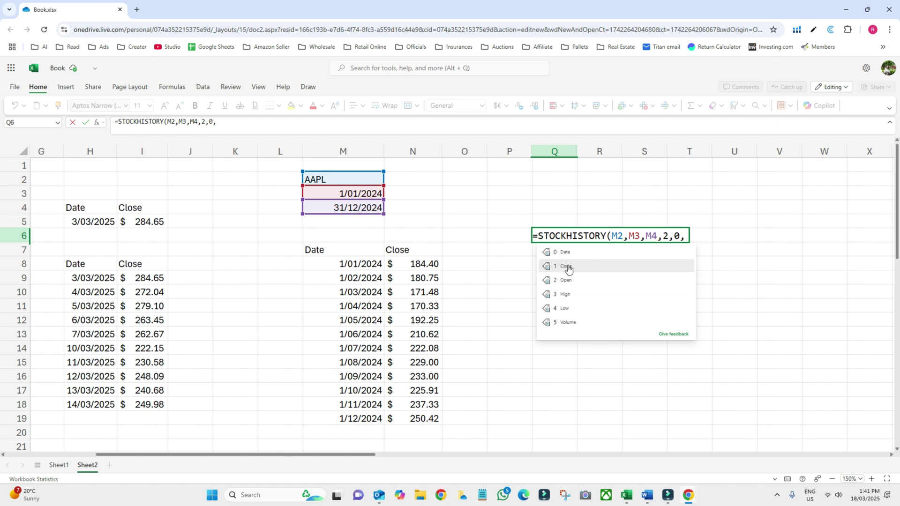
{"action": "left_click", "coordinate": [569, 268]}
{"action": "type", "text": ","}
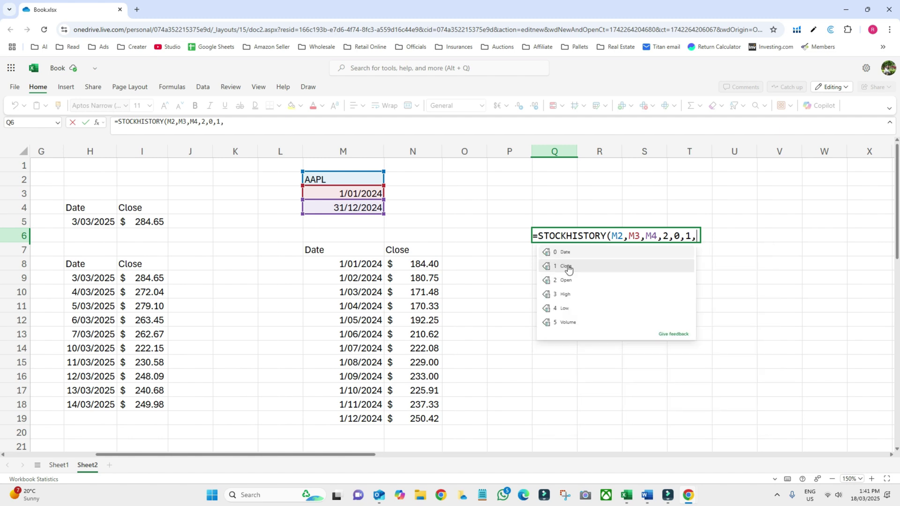
{"action": "left_click", "coordinate": [567, 281]}
{"action": "type", "text": ","}
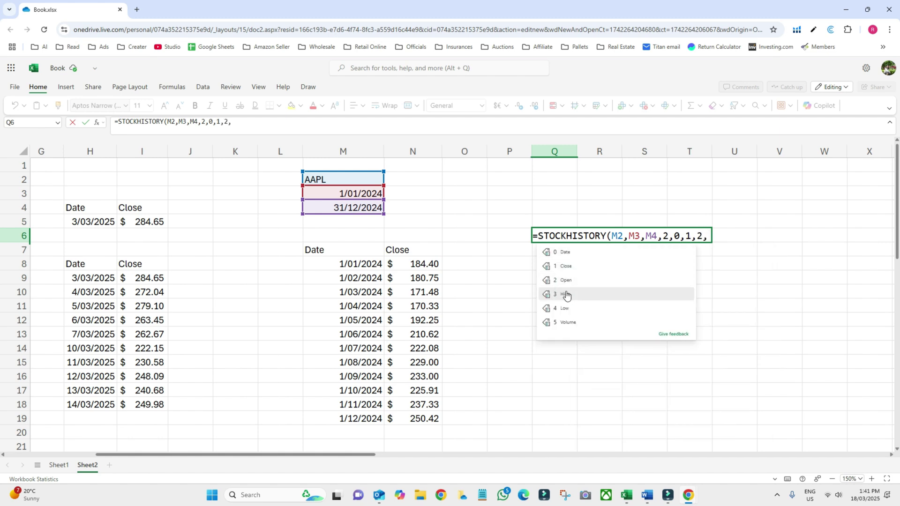
{"action": "left_click", "coordinate": [566, 295]}
{"action": "type", "text": ","}
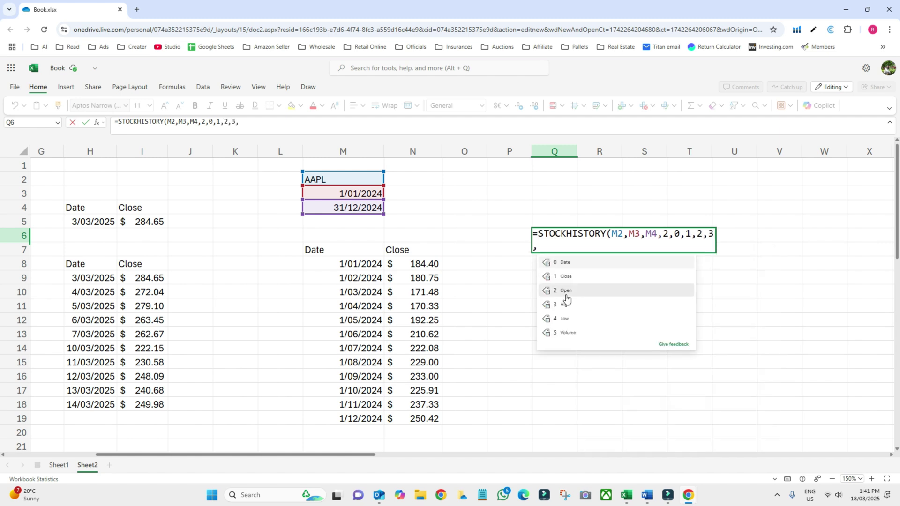
{"action": "left_click", "coordinate": [568, 333]}
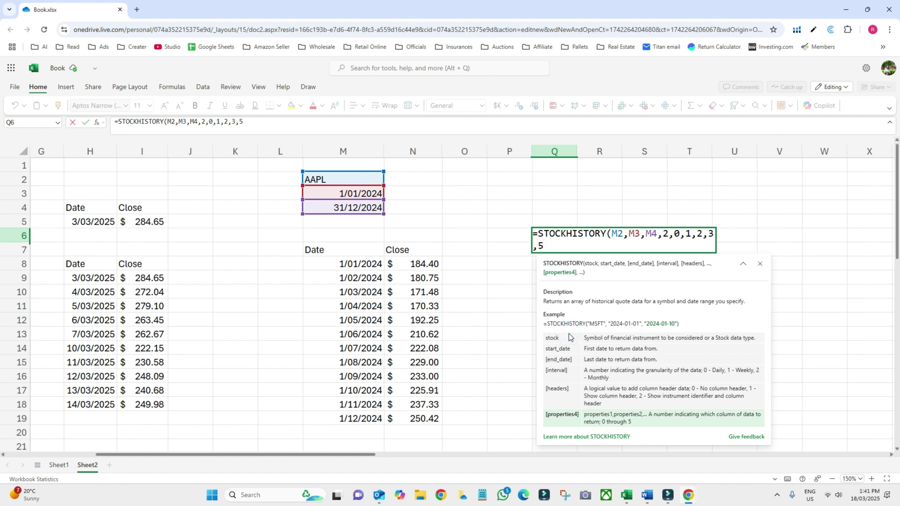
{"action": "type", "text": ")"}
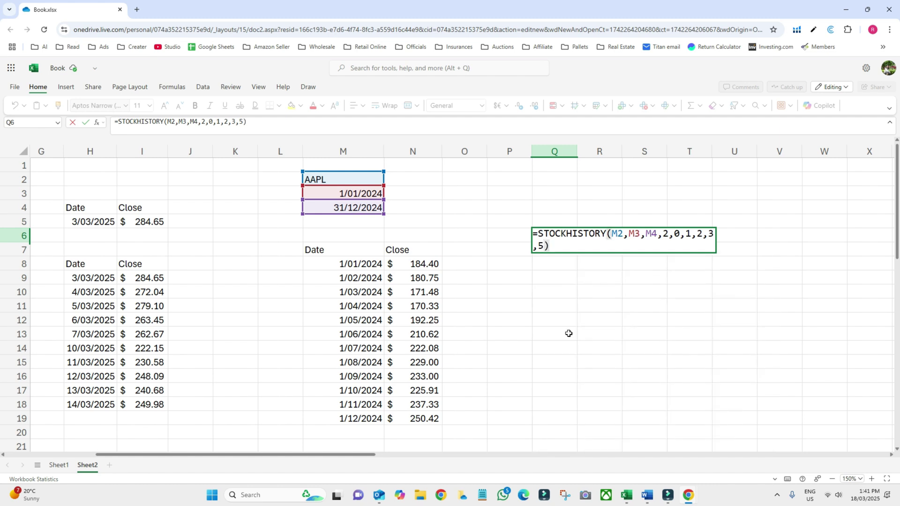
{"action": "key", "text": "Return"}
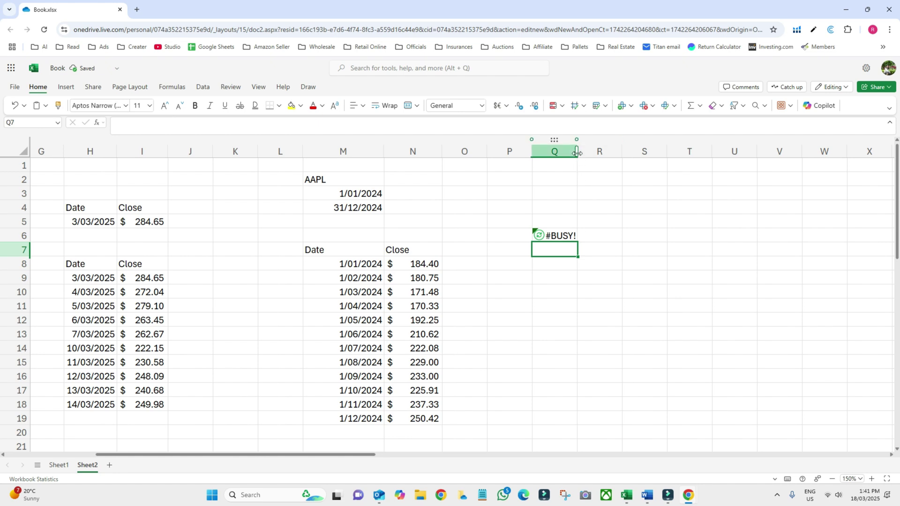
- Widen columns Q and T to fit the closing prices and volume figures
{"action": "left_click_drag", "start_coordinate": [577, 151], "coordinate": [591, 151]}
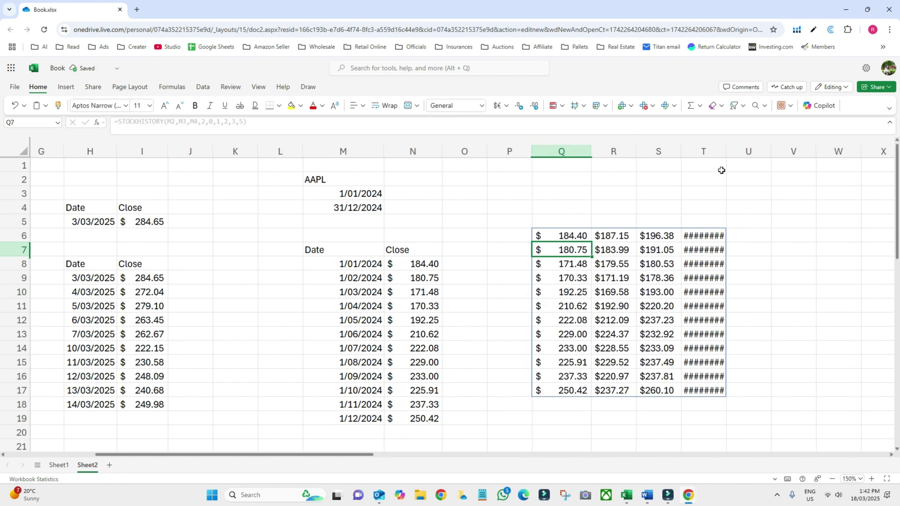
{"action": "left_click_drag", "start_coordinate": [726, 151], "coordinate": [747, 152]}
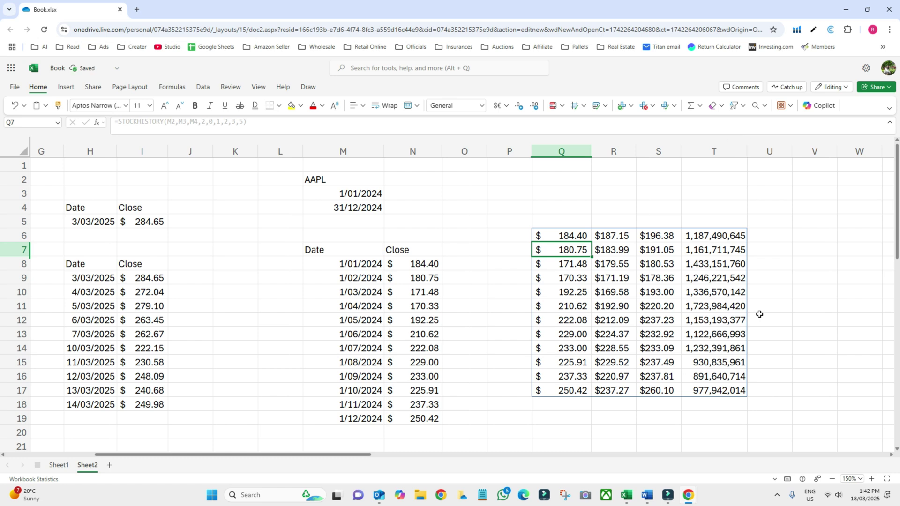
- Change the headers argument of the STOCKHISTORY formula in cell Q6 to 1 to show column headers
{"action": "left_click", "coordinate": [576, 234]}
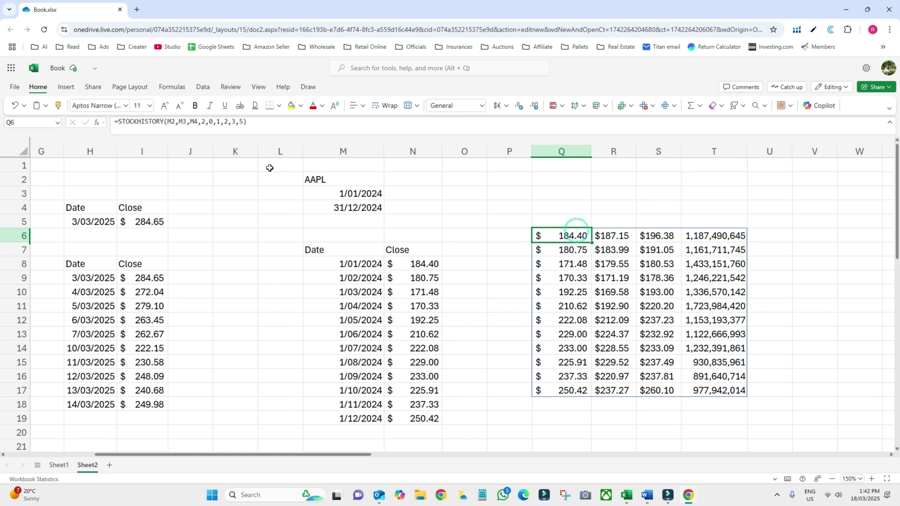
{"action": "left_click", "coordinate": [214, 122]}
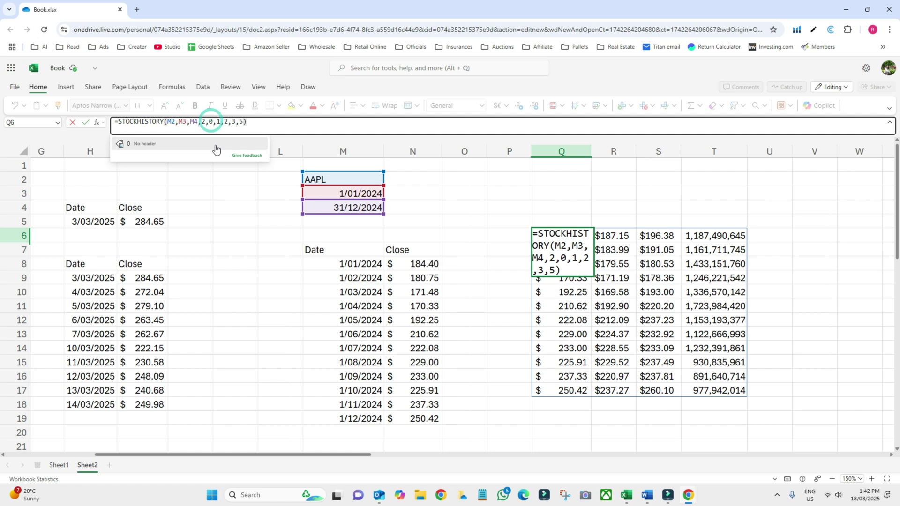
{"action": "key", "text": "BackSpace"}
{"action": "type", "text": "1"}
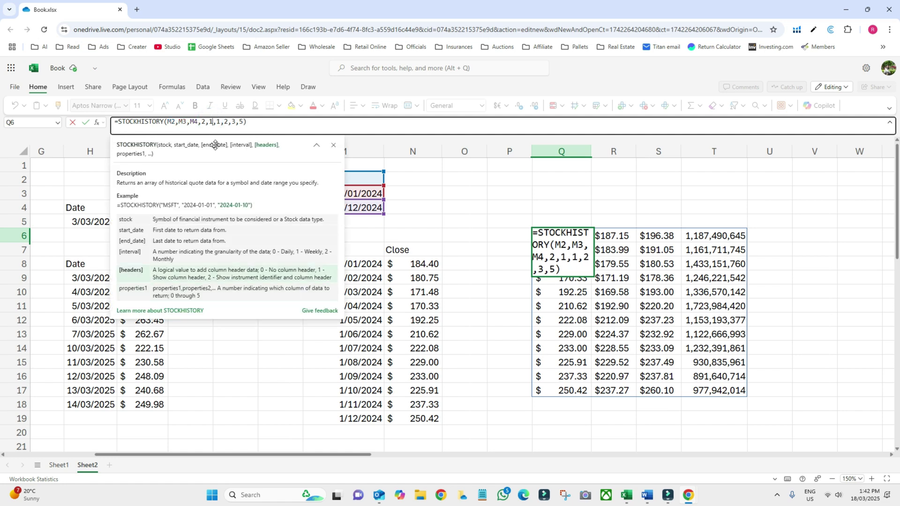
{"action": "key", "text": "Return"}
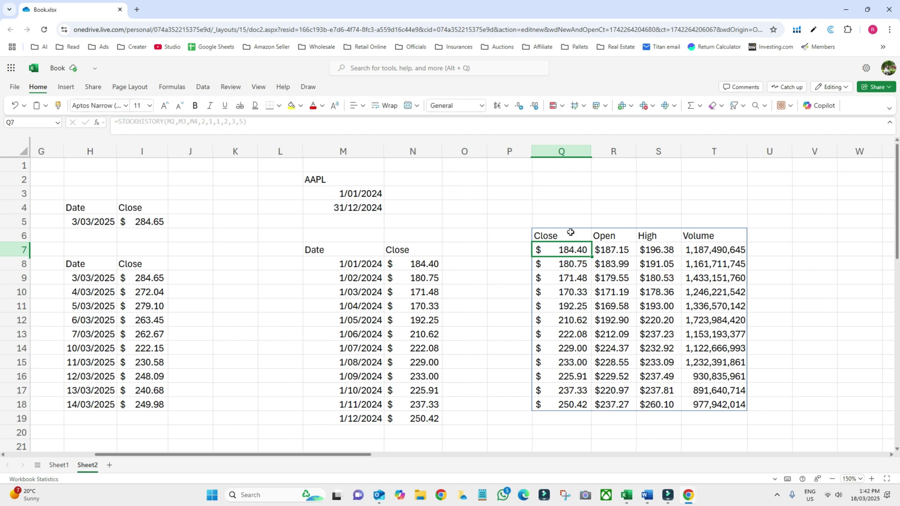
- Review the Close, Open, High and Volume columns, Q through T, one after another
{"action": "left_click", "coordinate": [569, 233]}
{"action": "left_click", "coordinate": [561, 150]}
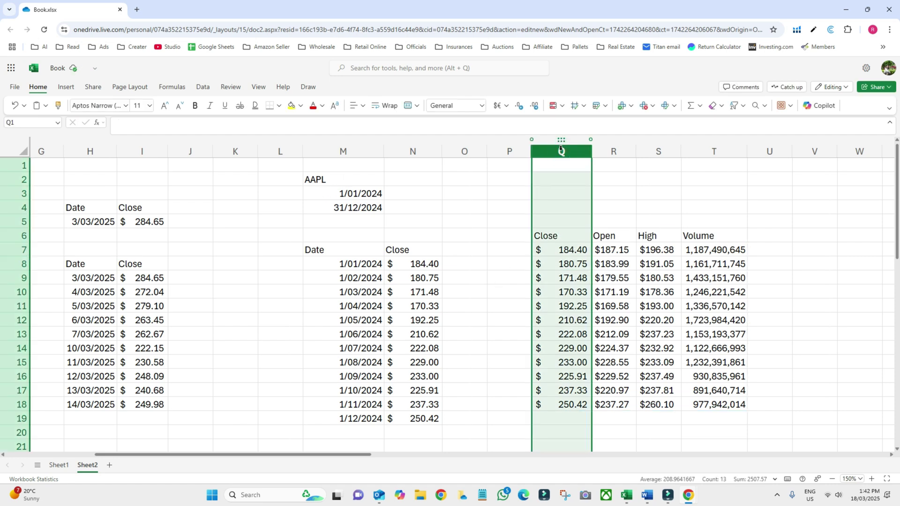
{"action": "left_click", "coordinate": [615, 151]}
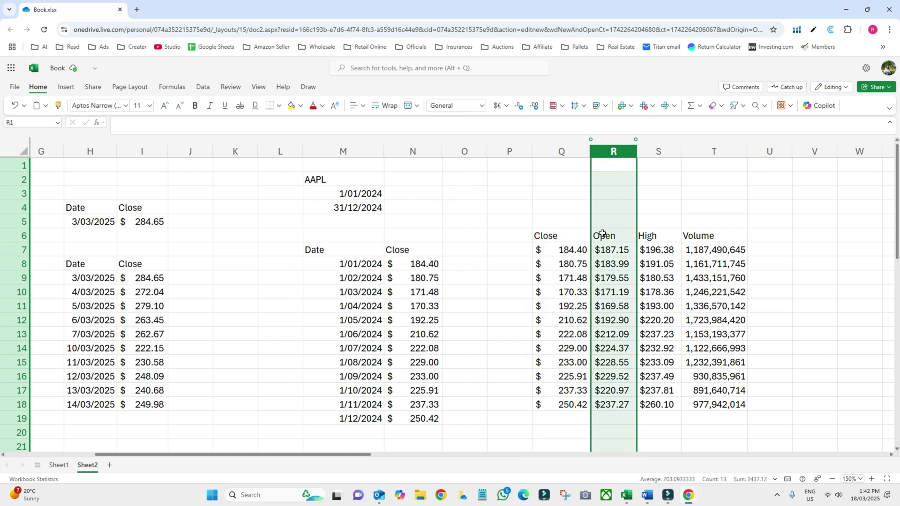
{"action": "left_click", "coordinate": [660, 150]}
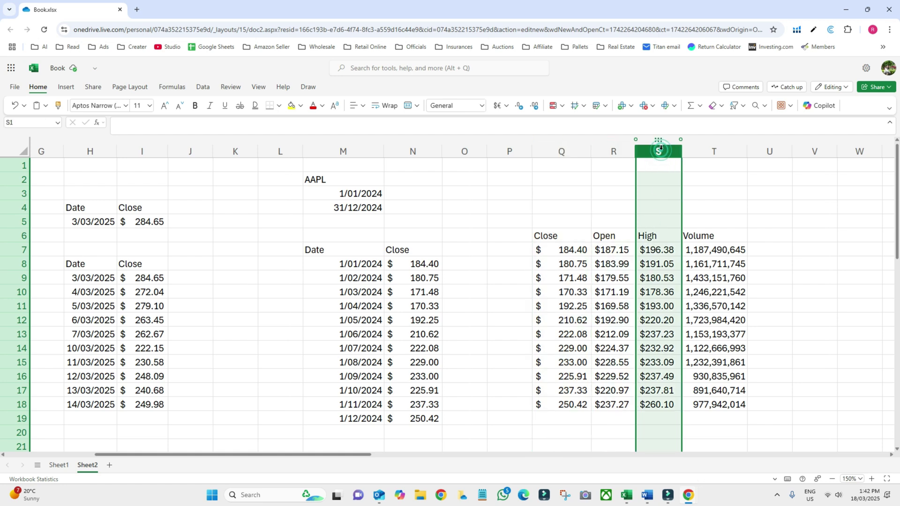
{"action": "left_click", "coordinate": [712, 152]}
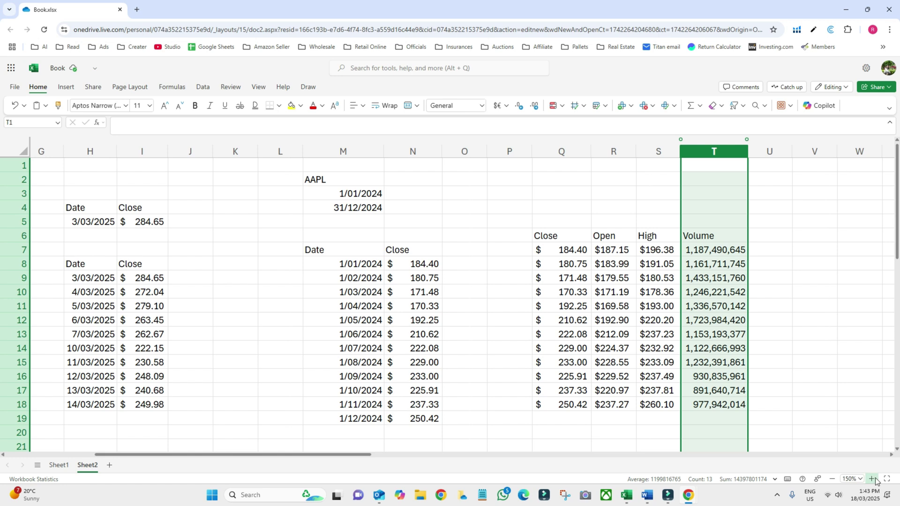
- Insert a line chart of the monthly dates and closing prices in M7:N19 and place it in the empty area beyond the Volume column
{"action": "left_click", "coordinate": [891, 455]}
{"action": "left_click", "coordinate": [891, 455]}
{"action": "left_click", "coordinate": [891, 455]}
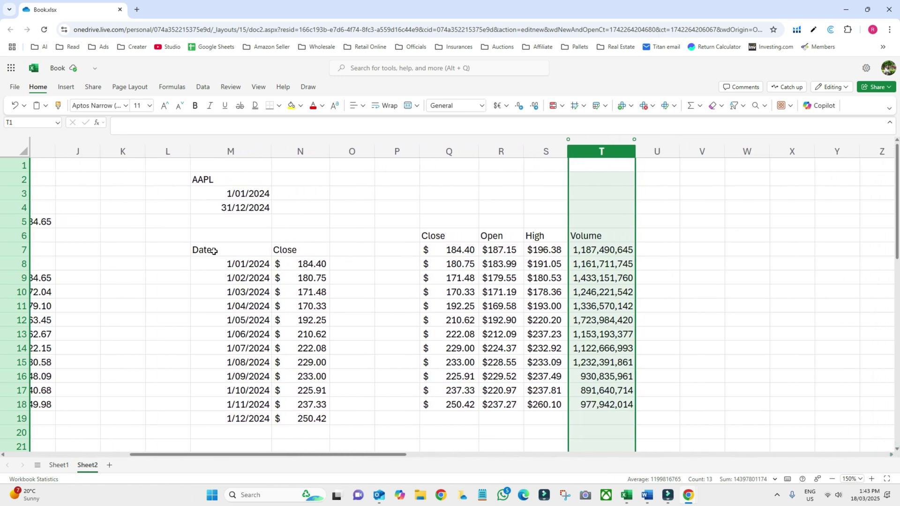
{"action": "left_click_drag", "start_coordinate": [214, 251], "coordinate": [305, 418]}
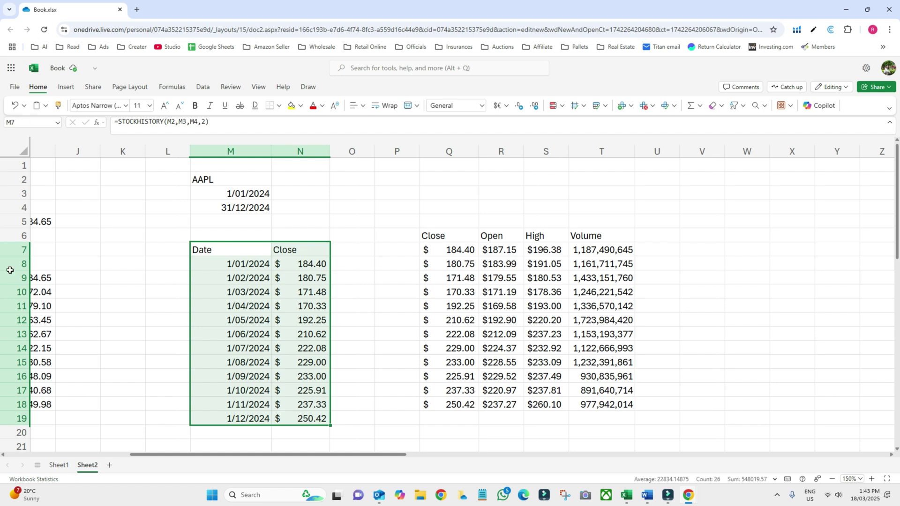
{"action": "left_click", "coordinate": [70, 90]}
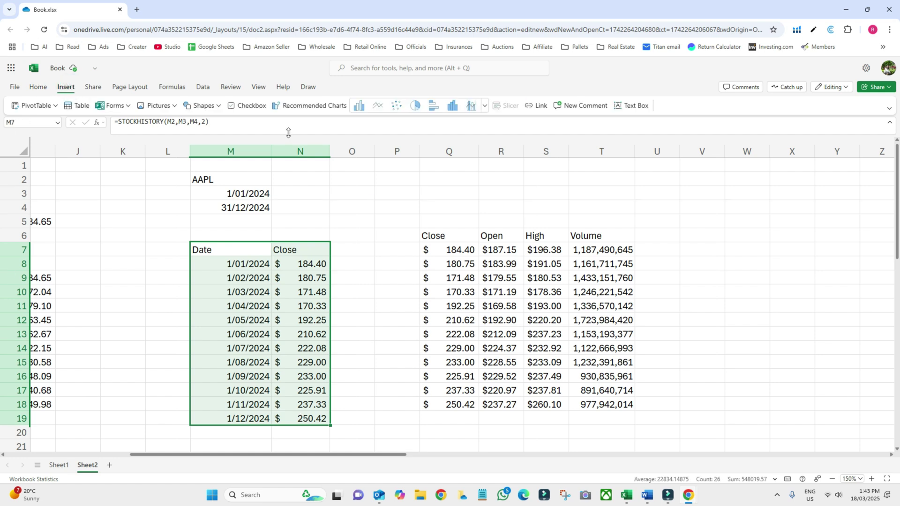
{"action": "left_click", "coordinate": [379, 107]}
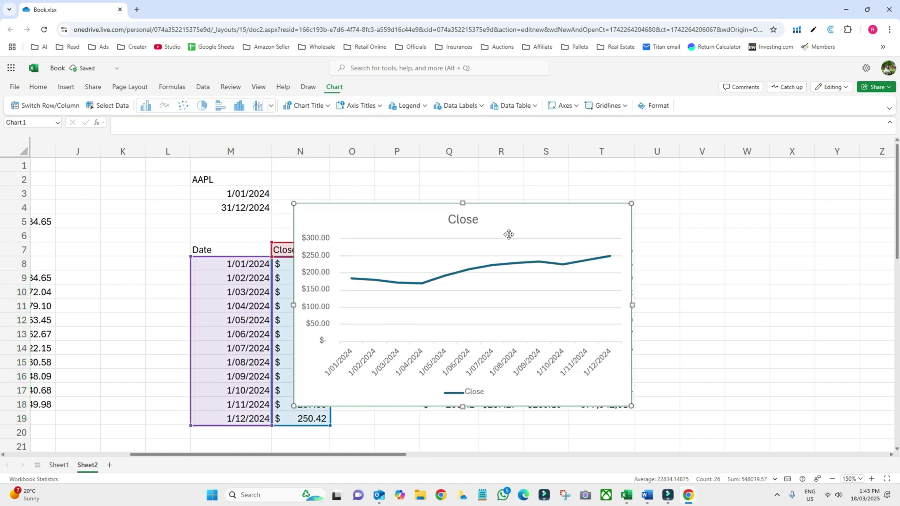
{"action": "left_click_drag", "start_coordinate": [525, 212], "coordinate": [613, 209]}
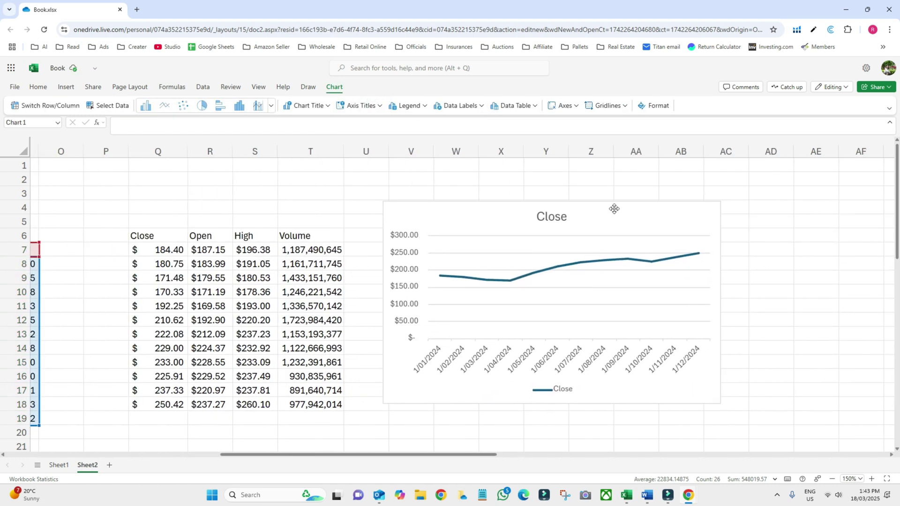